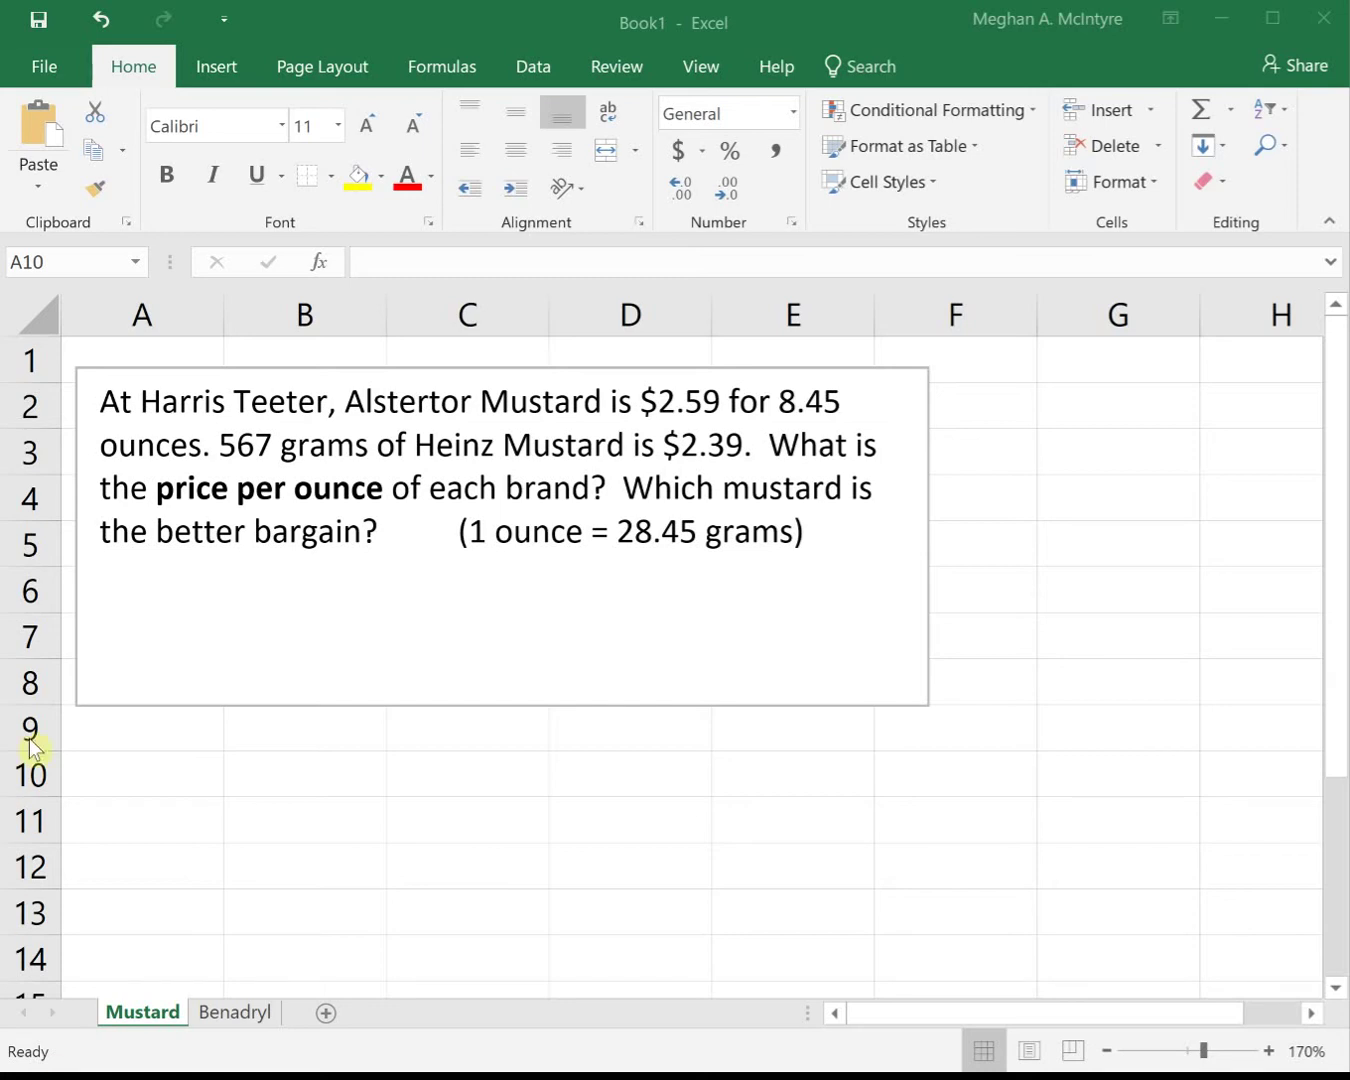
# - Enter the brand label 'Alstertor' in cell A10
pyautogui.click(115, 772)
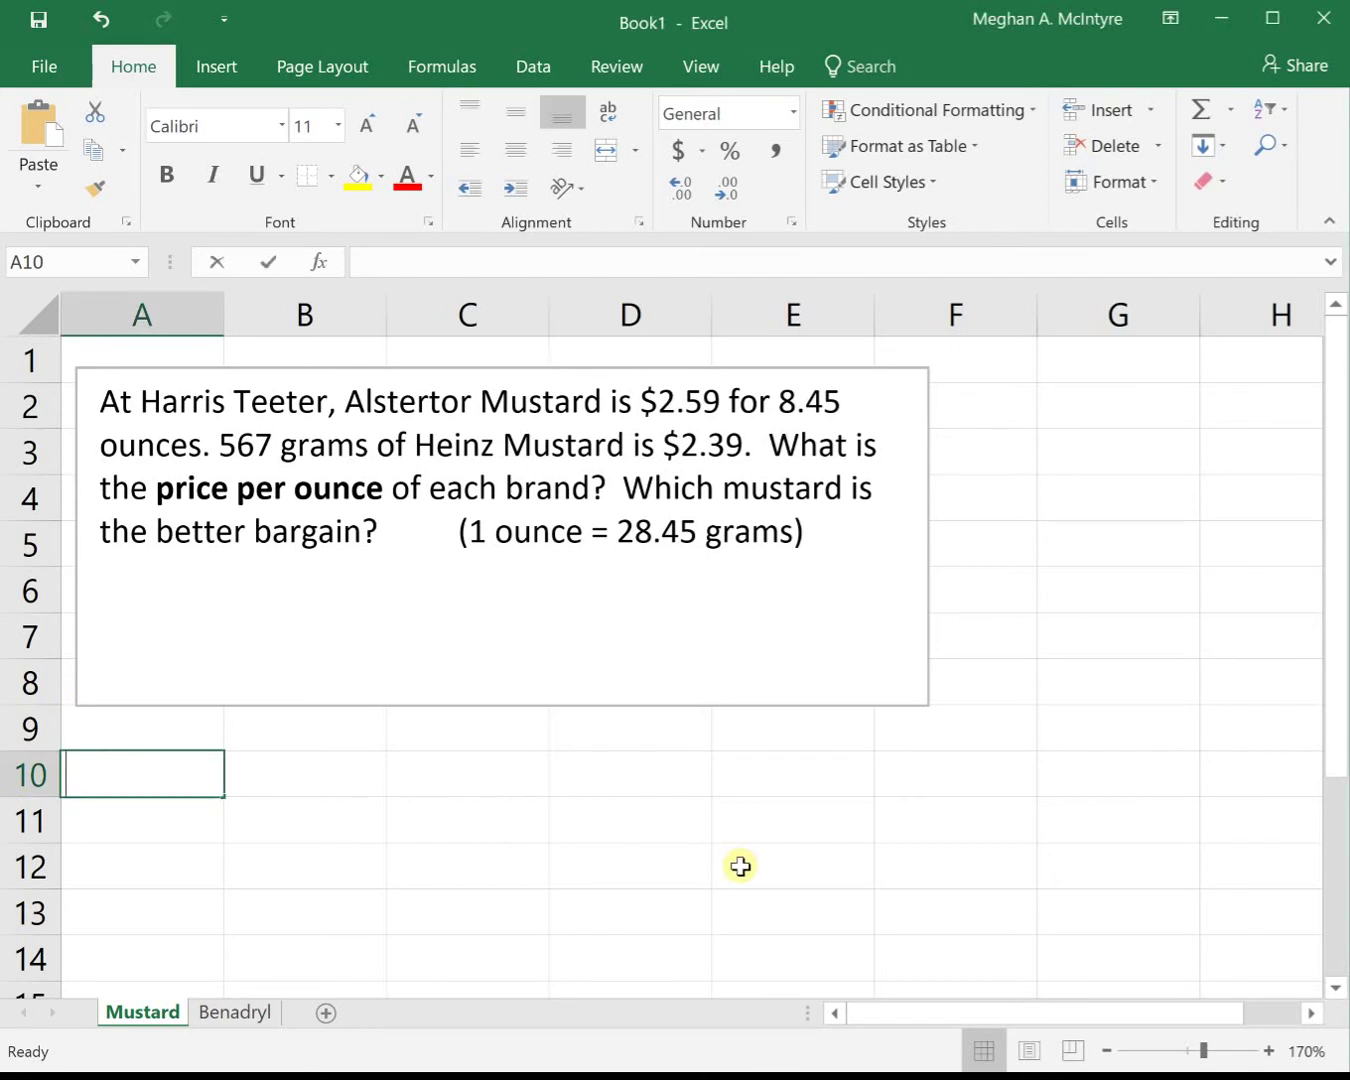
pyautogui.write('Alstertor')
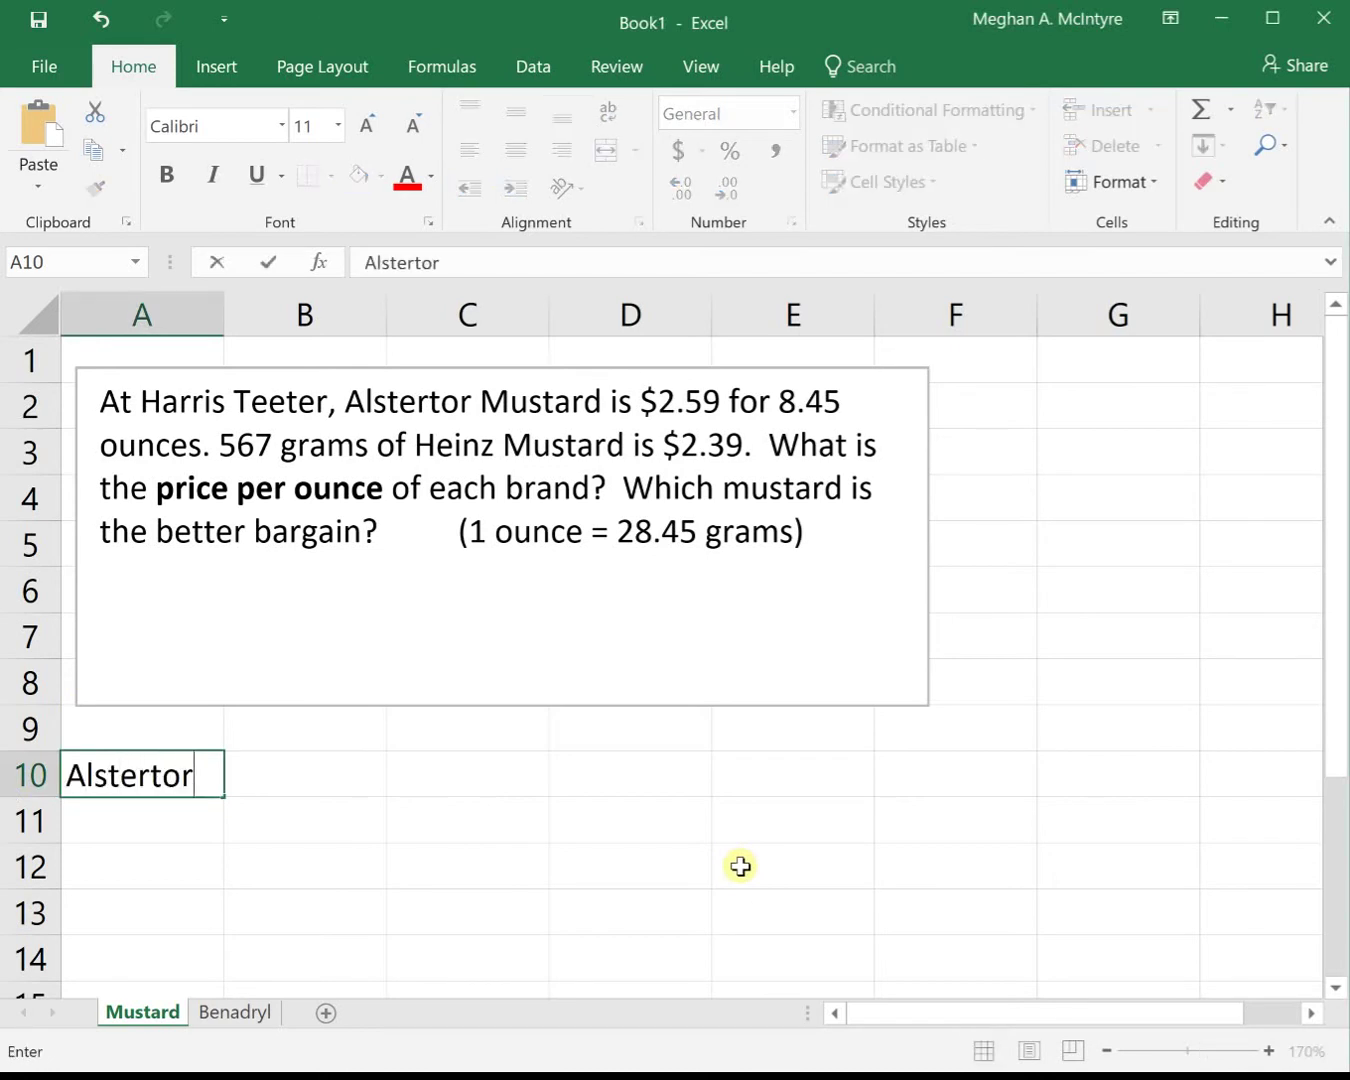
pyautogui.press('Return')
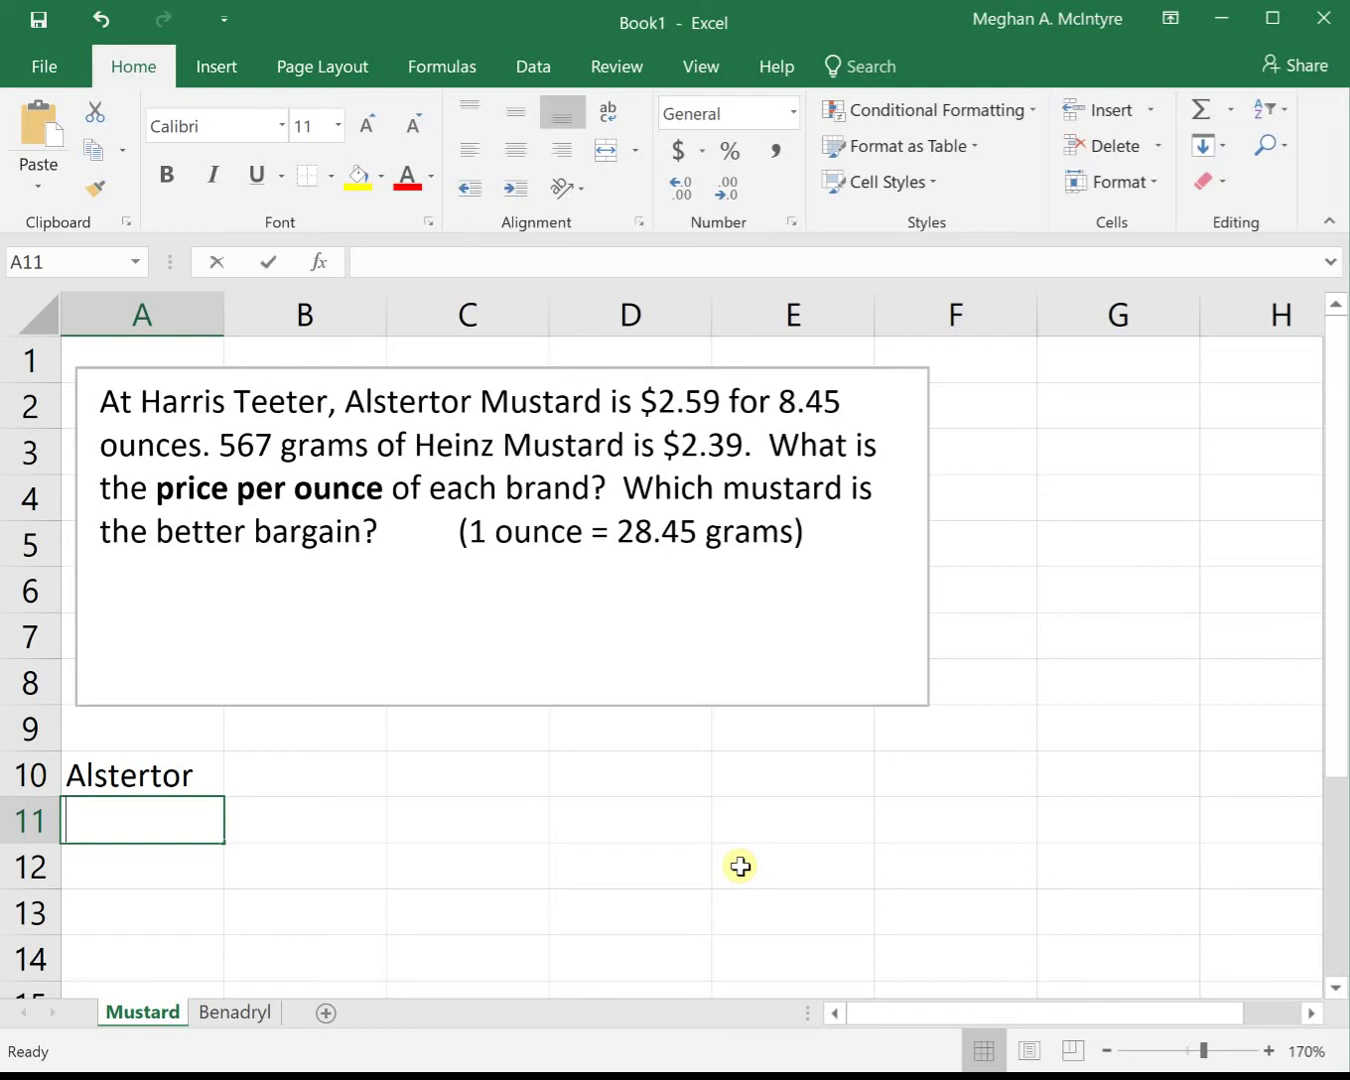
# - Enter =2.59/8.45 in A11 as $ 0.31 in accounting format, with 'per ounce' in B11
pyautogui.write('=2.59')
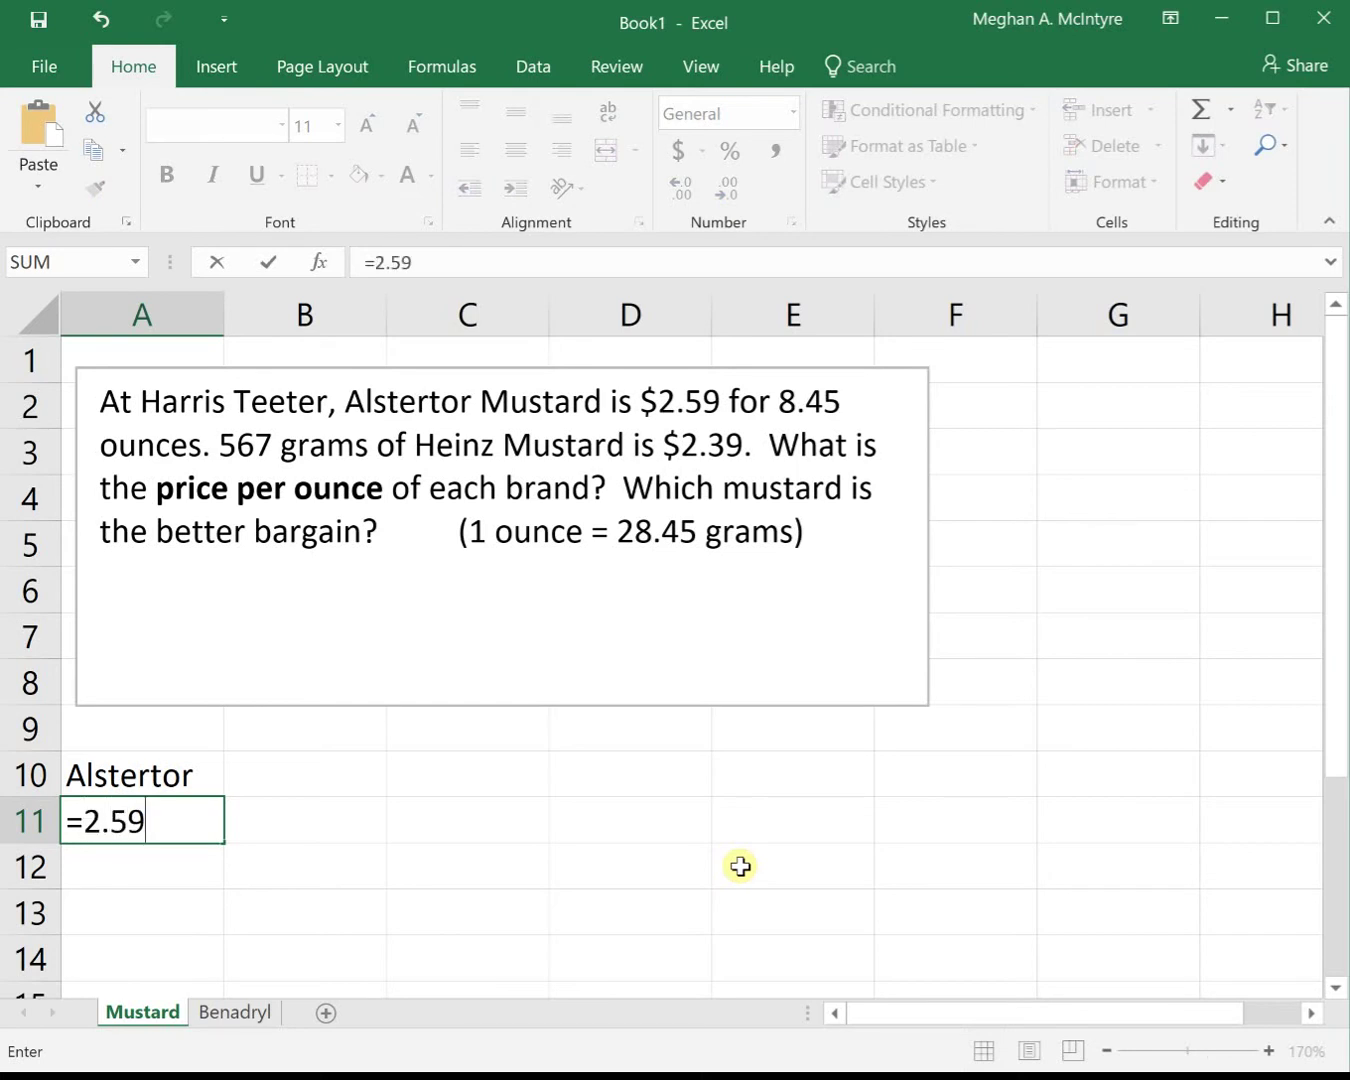
pyautogui.write('/8.45')
pyautogui.press('Return')
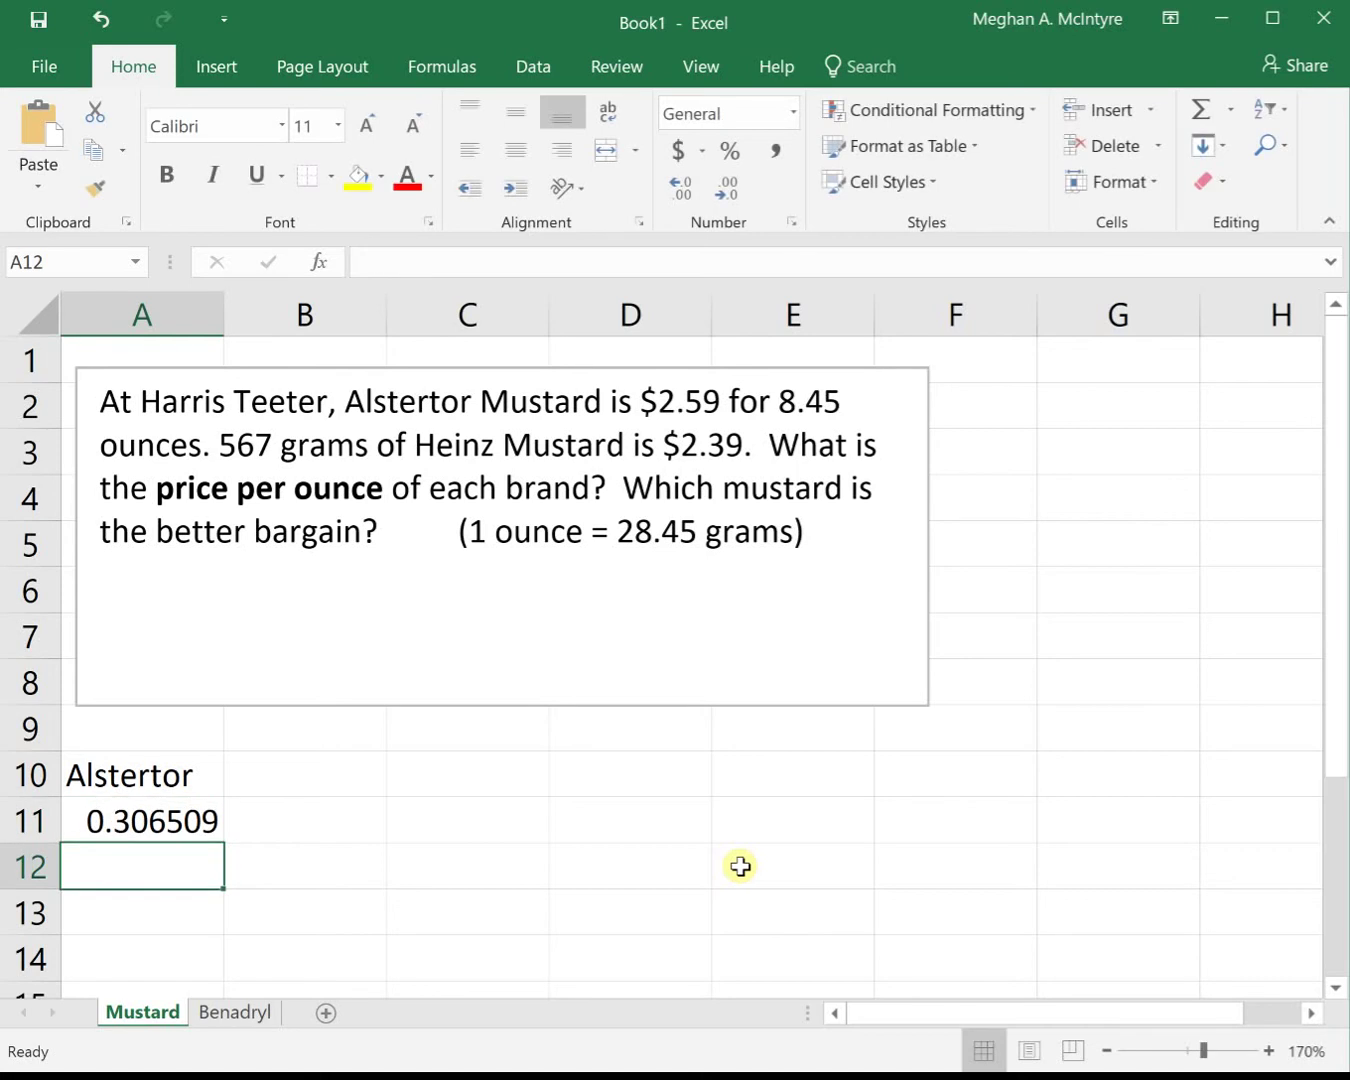
pyautogui.press('Up')
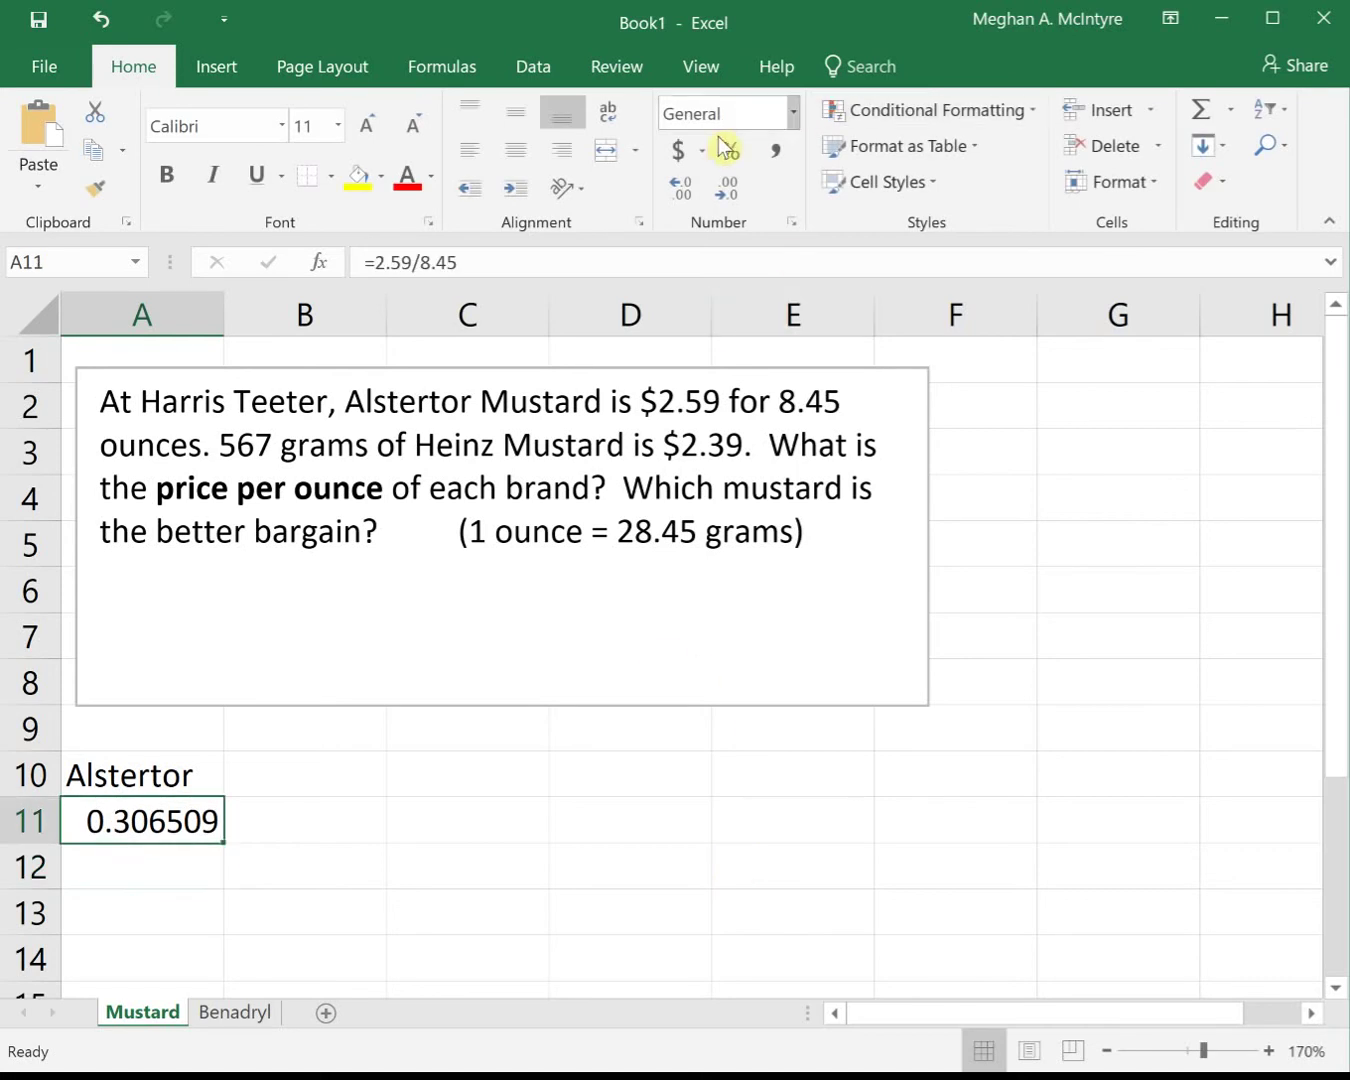
pyautogui.click(680, 150)
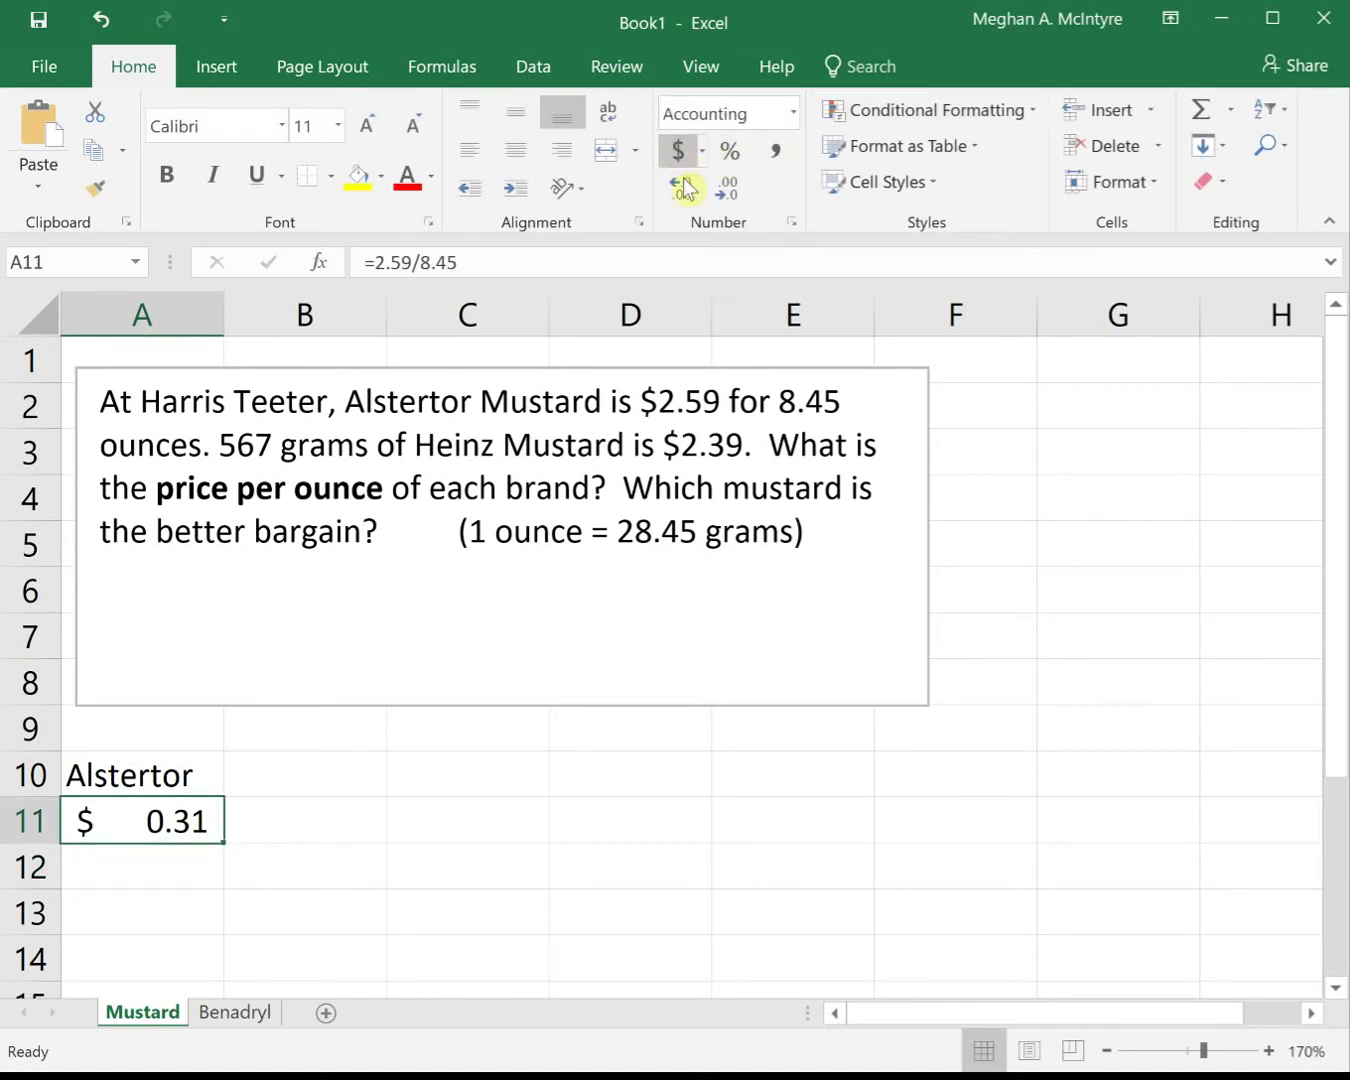
pyautogui.press('Right')
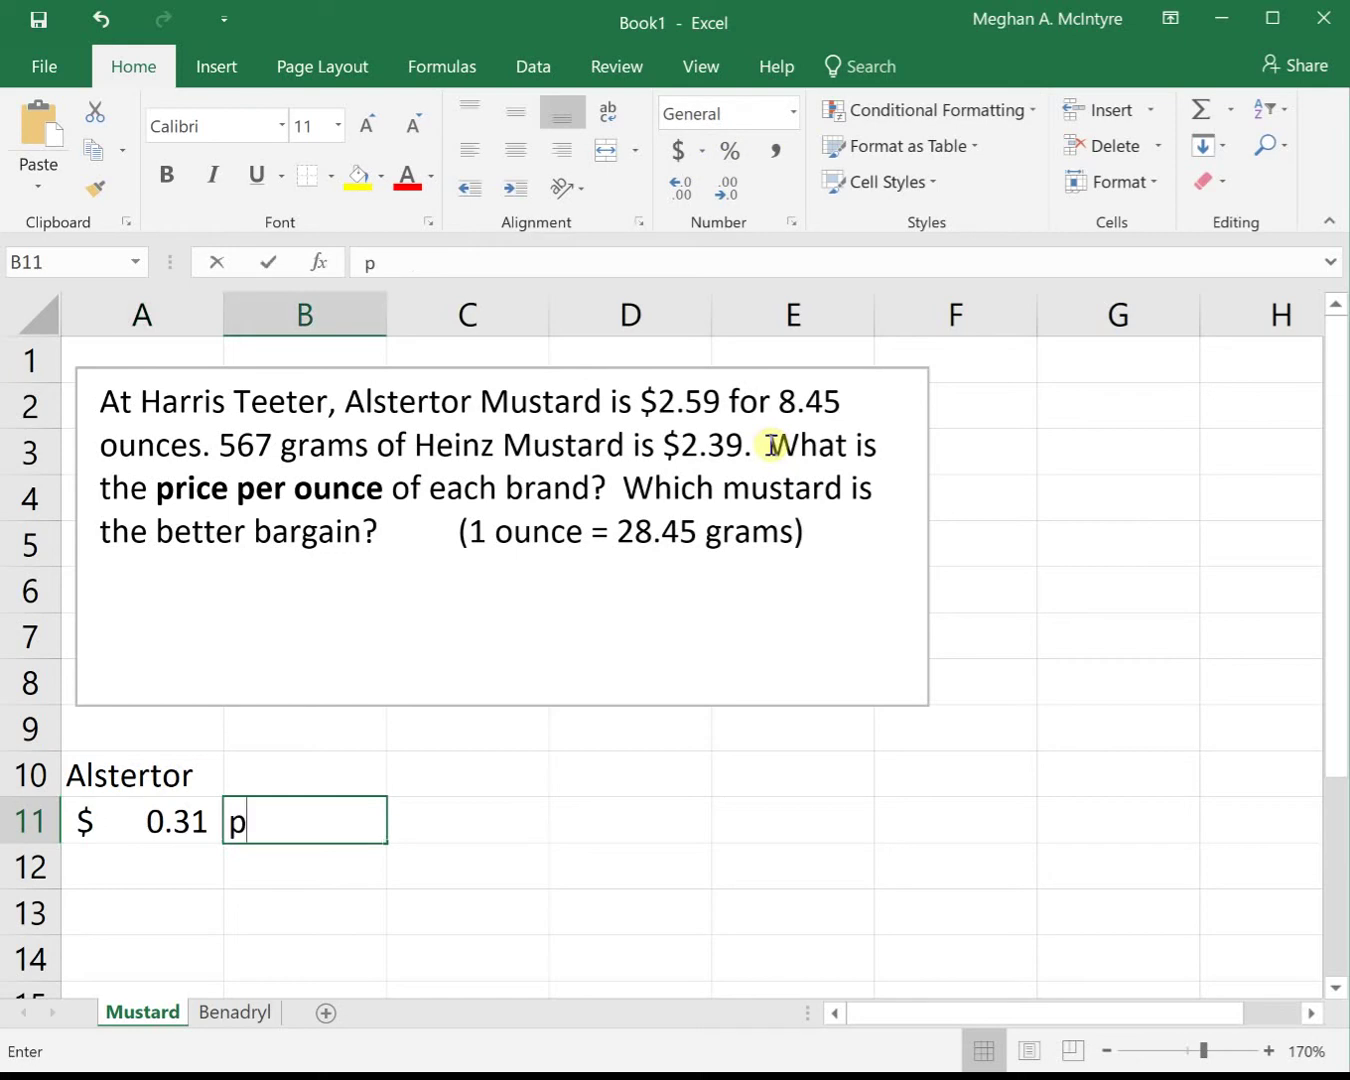
pyautogui.write('per ounce')
pyautogui.press('Return')
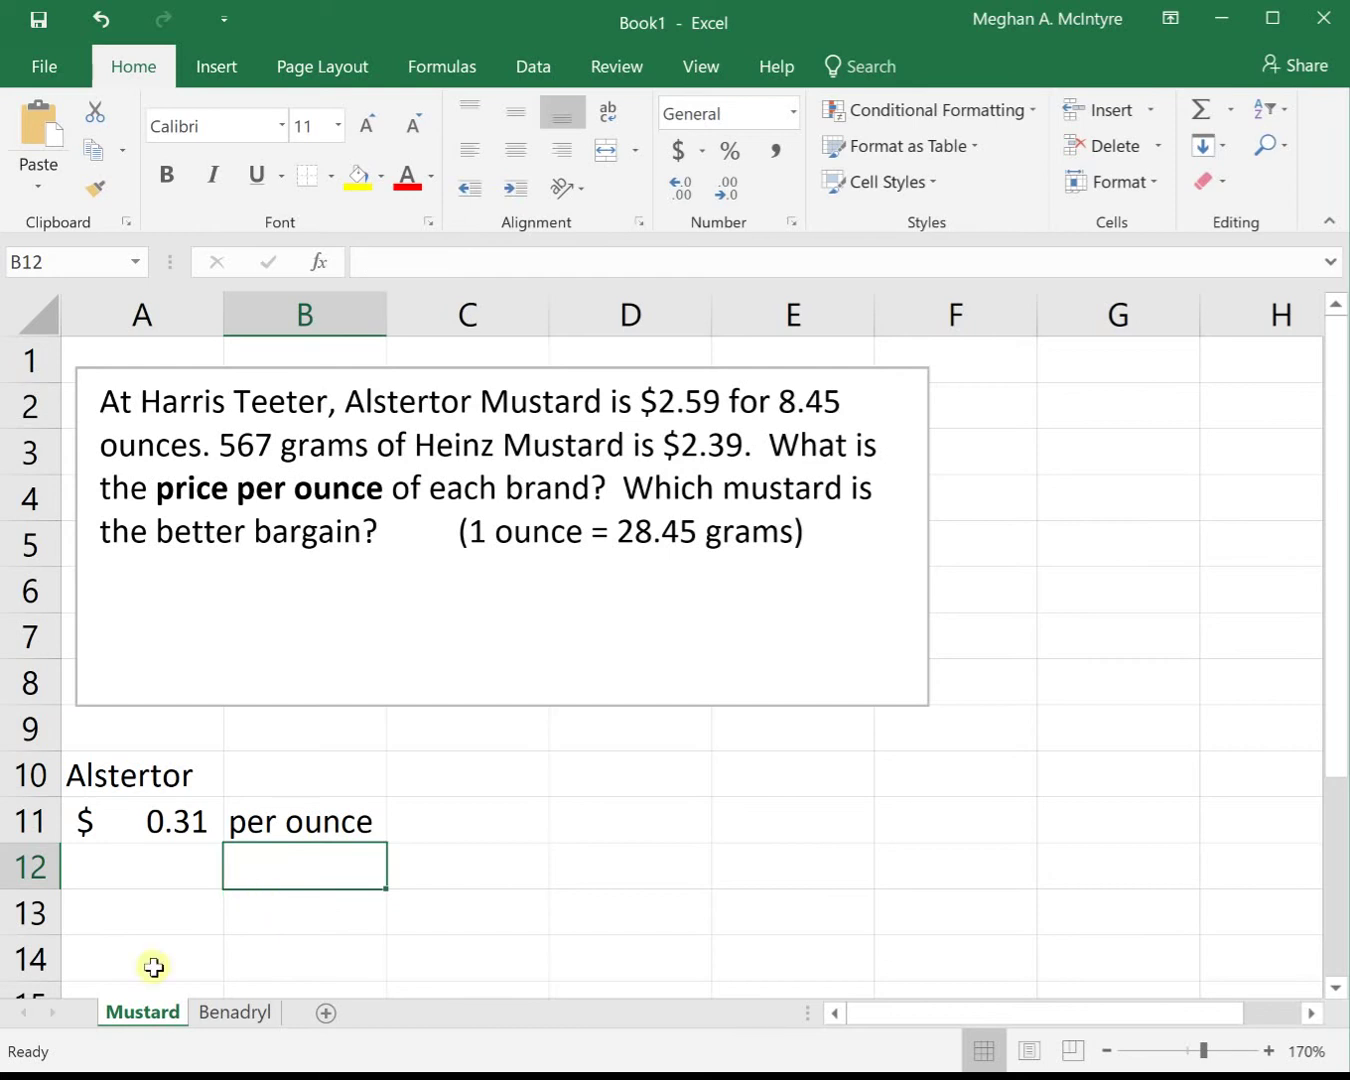
# - Enter the brand label 'Heinz' in cell D10
pyautogui.click(567, 780)
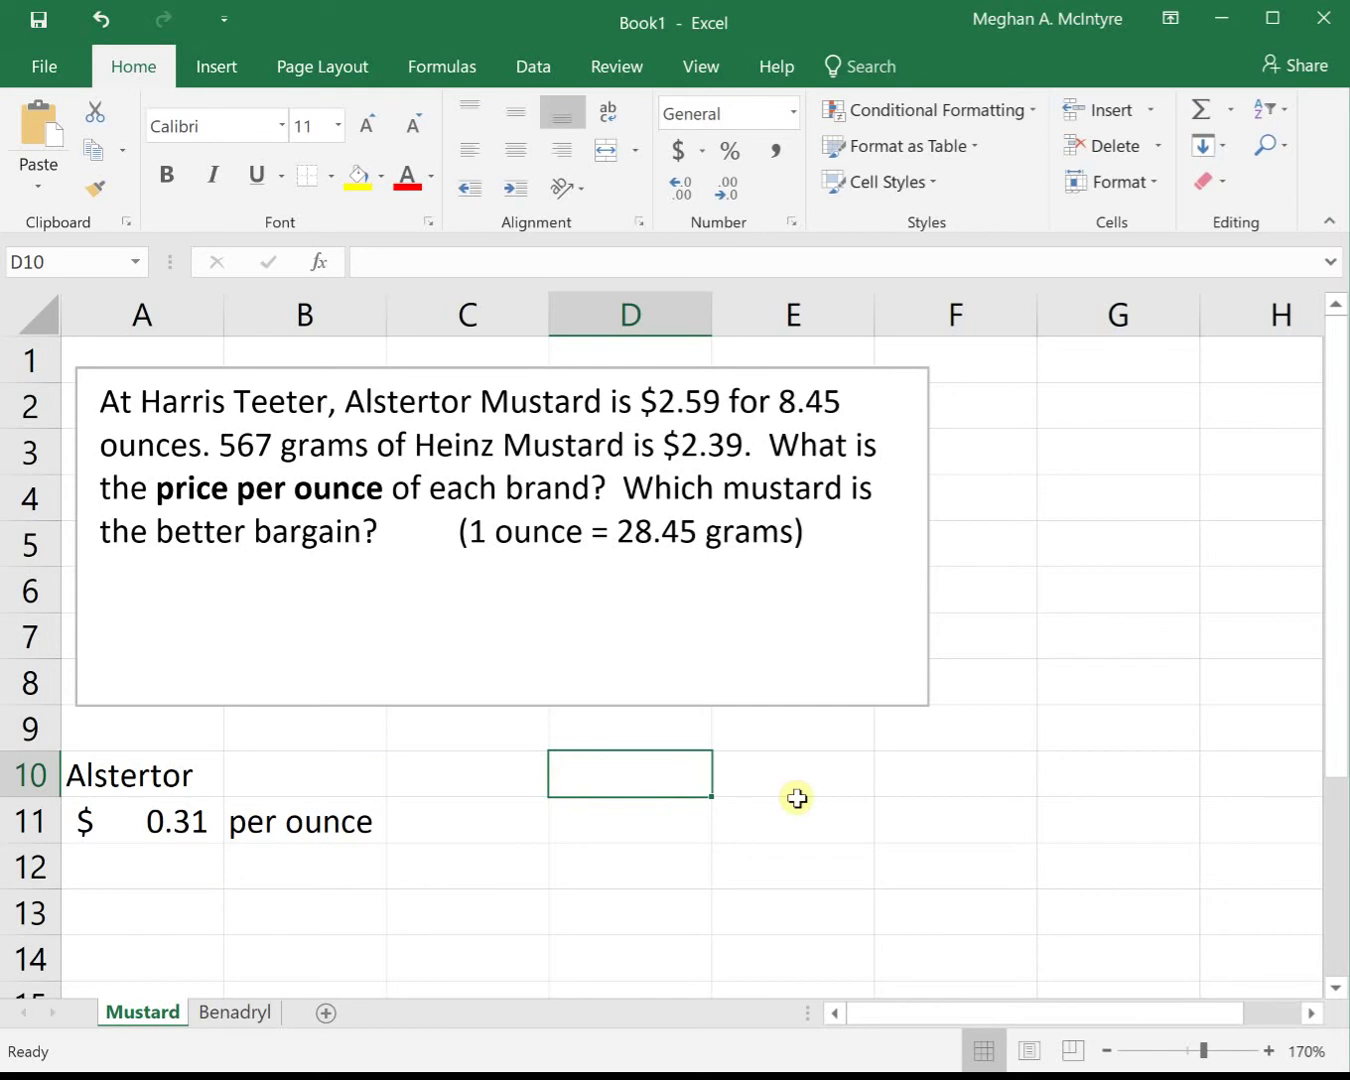
pyautogui.write('Heinz')
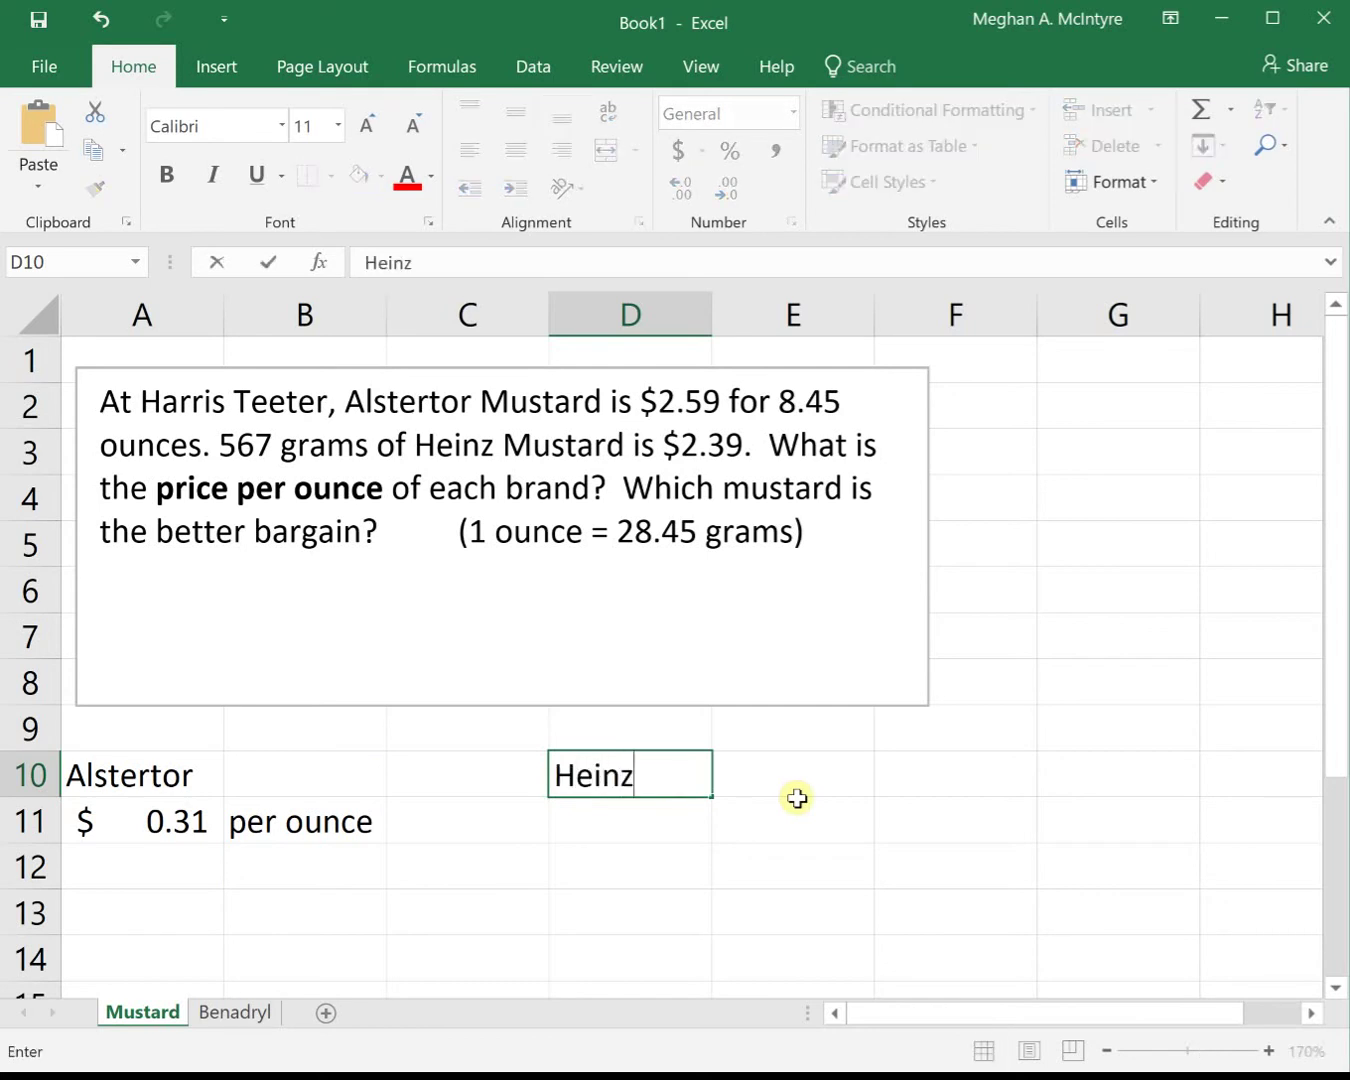
pyautogui.press('Return')
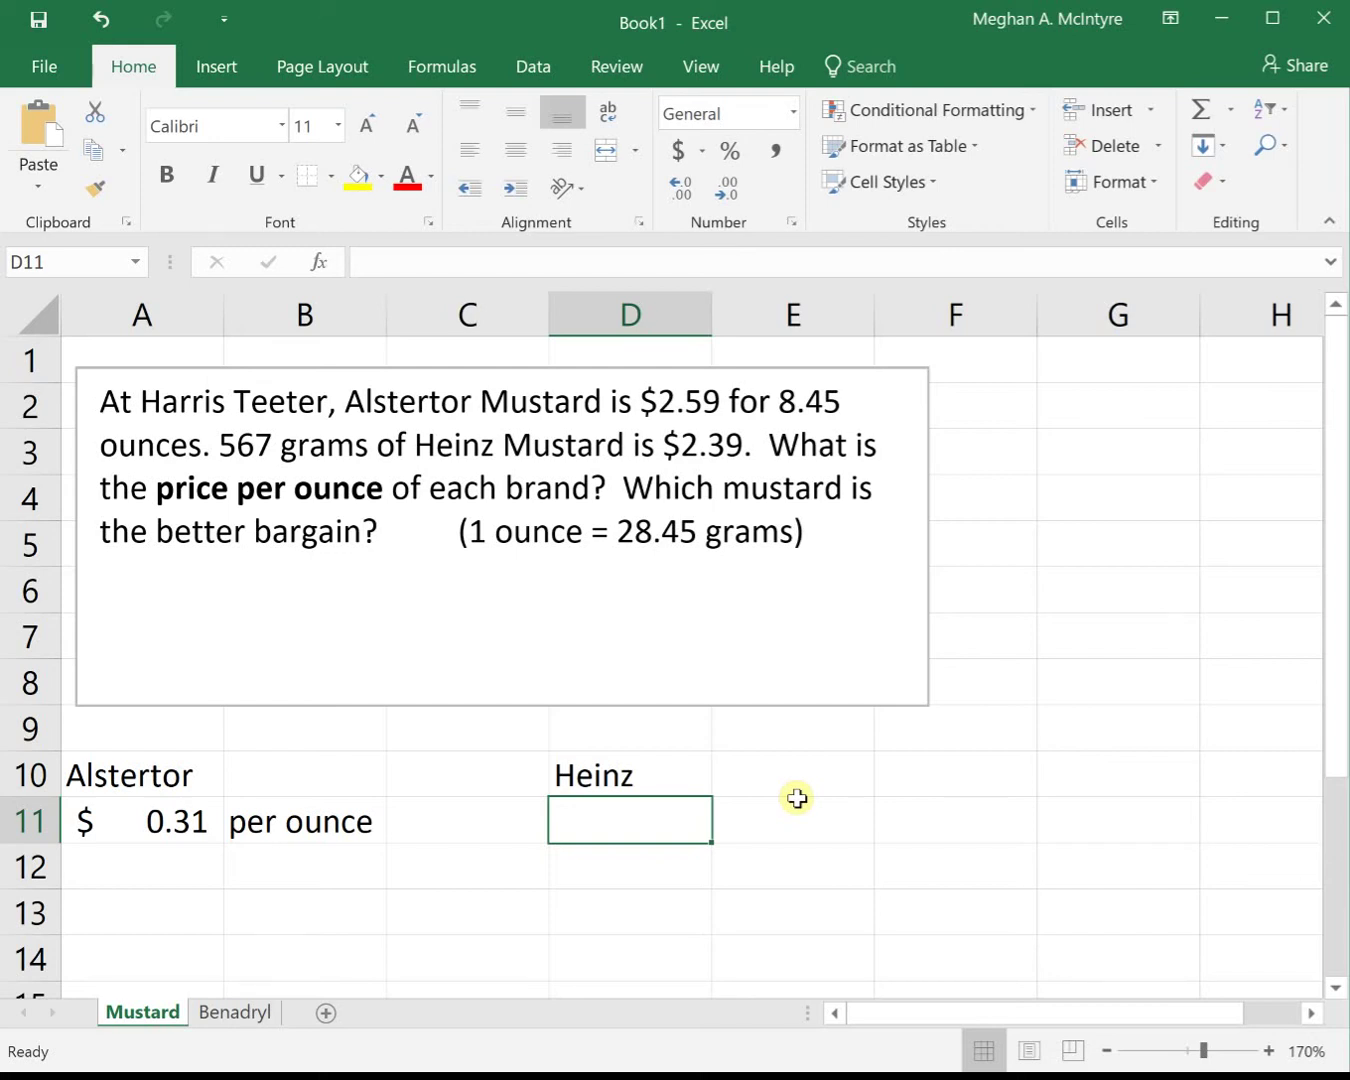
# - Write the conversion setup '$2.39/567 g * 28.45g/1 oz' in D11
pyautogui.write('$2.3')
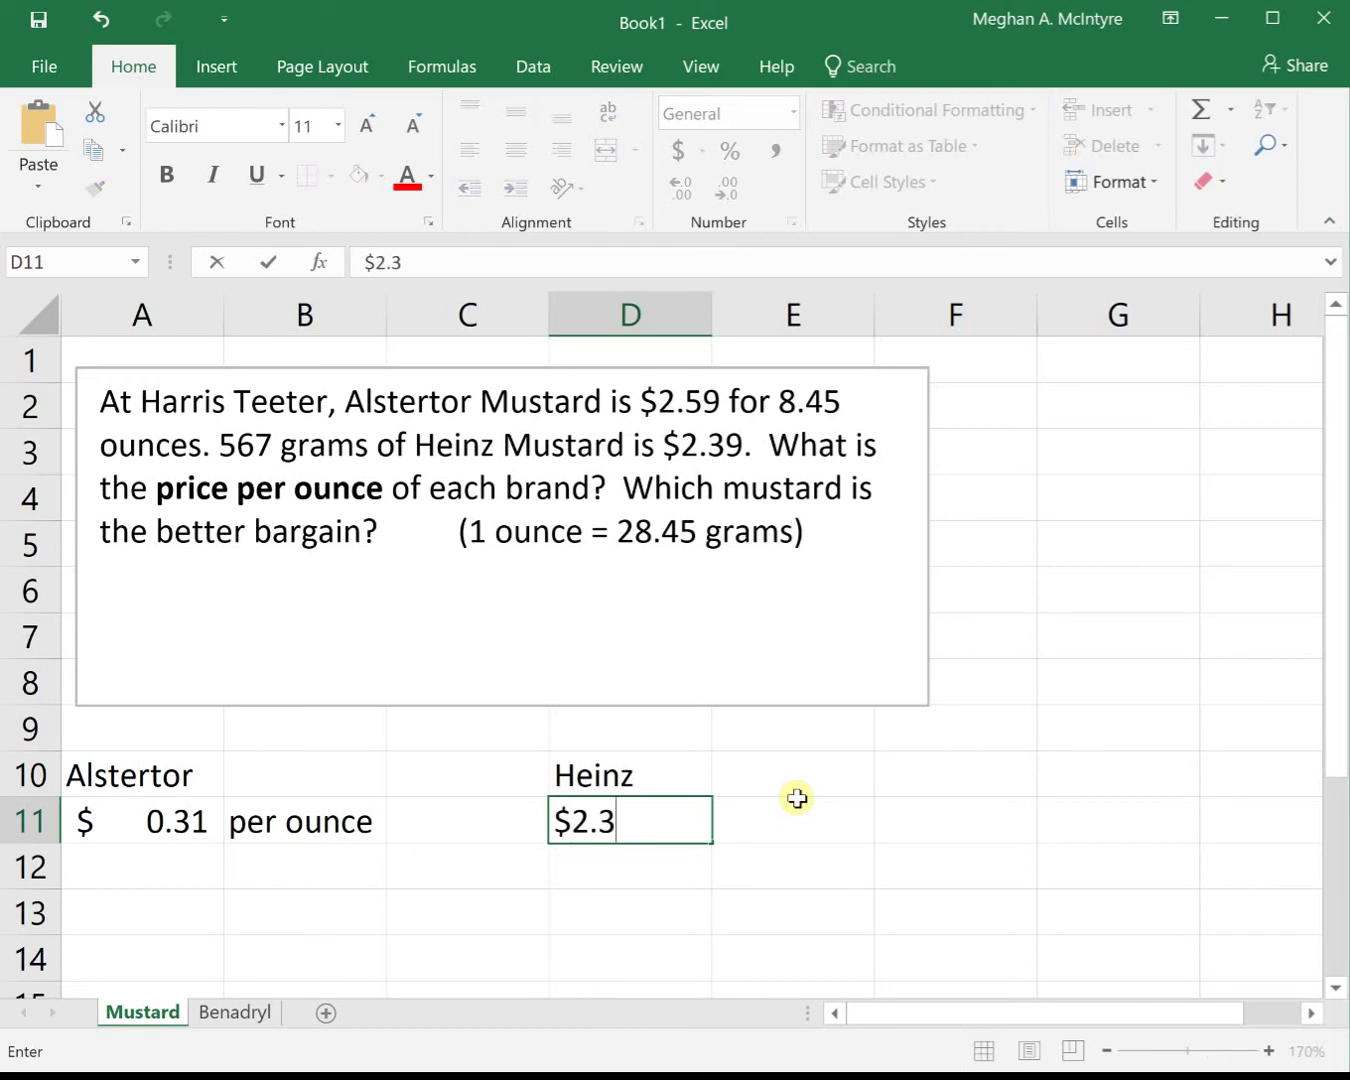
pyautogui.write('9/567 g')
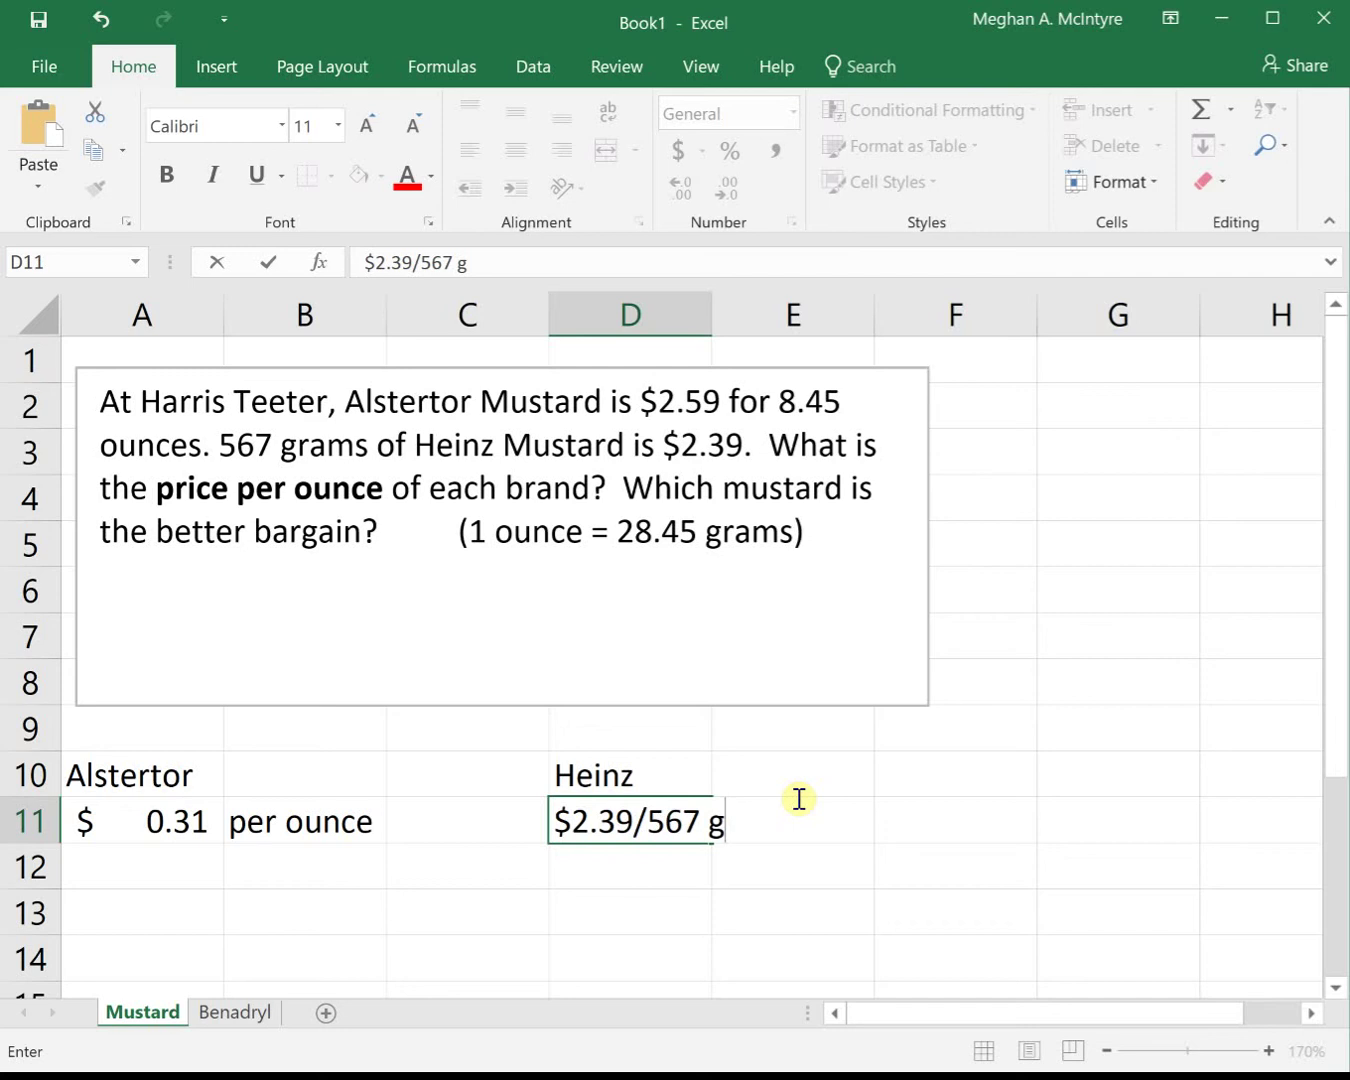
pyautogui.write('*')
pyautogui.write('28.')
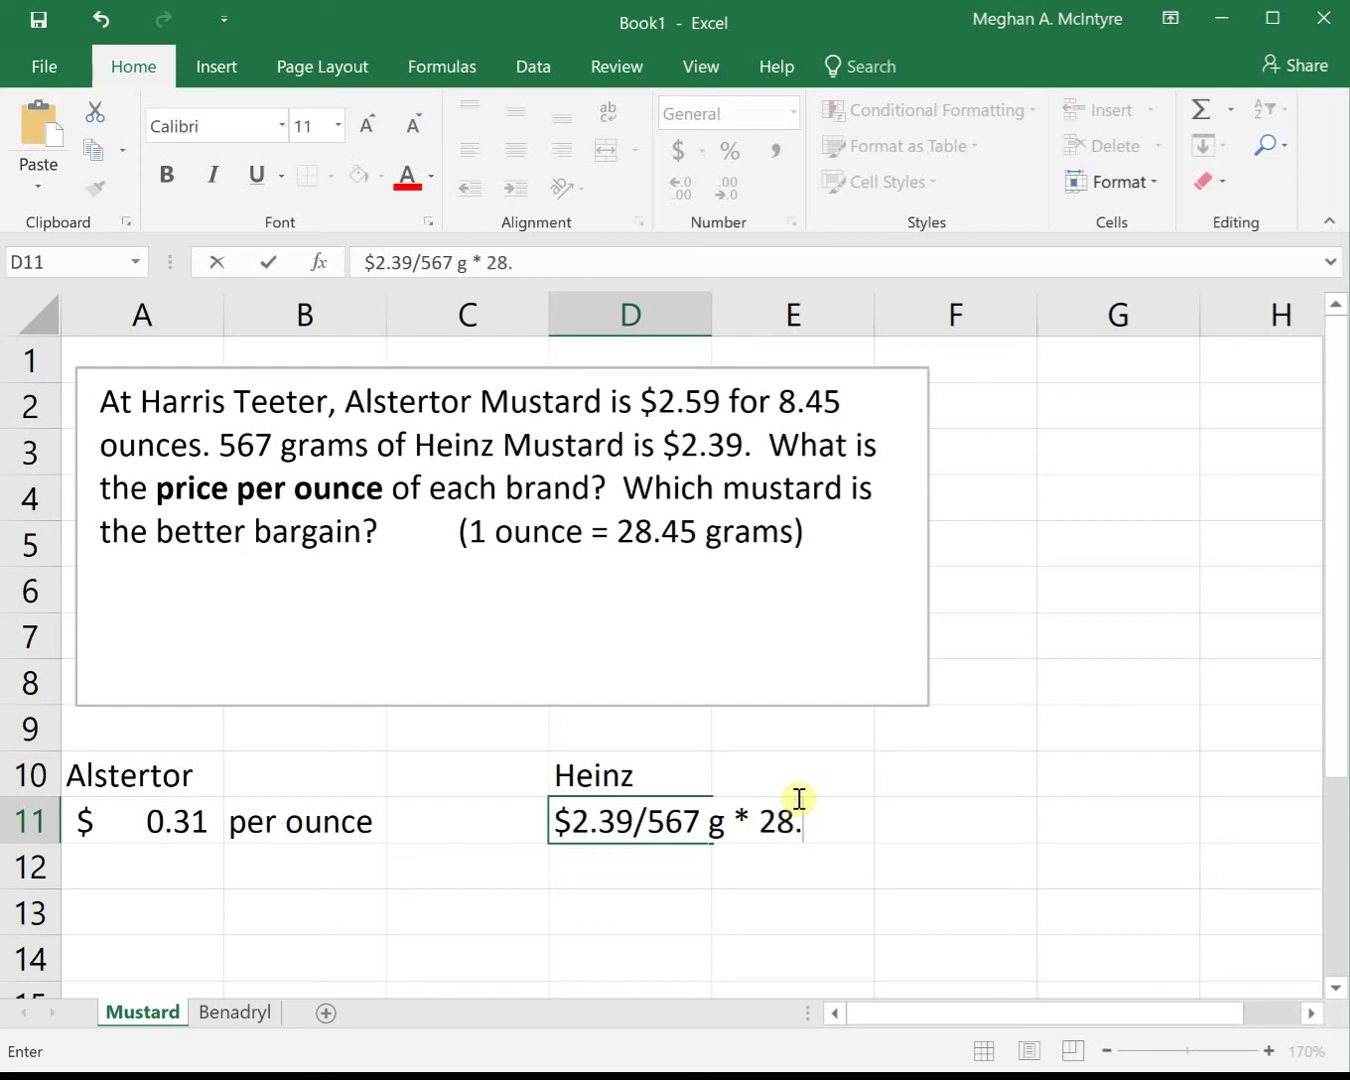
pyautogui.write('45g/1 oz')
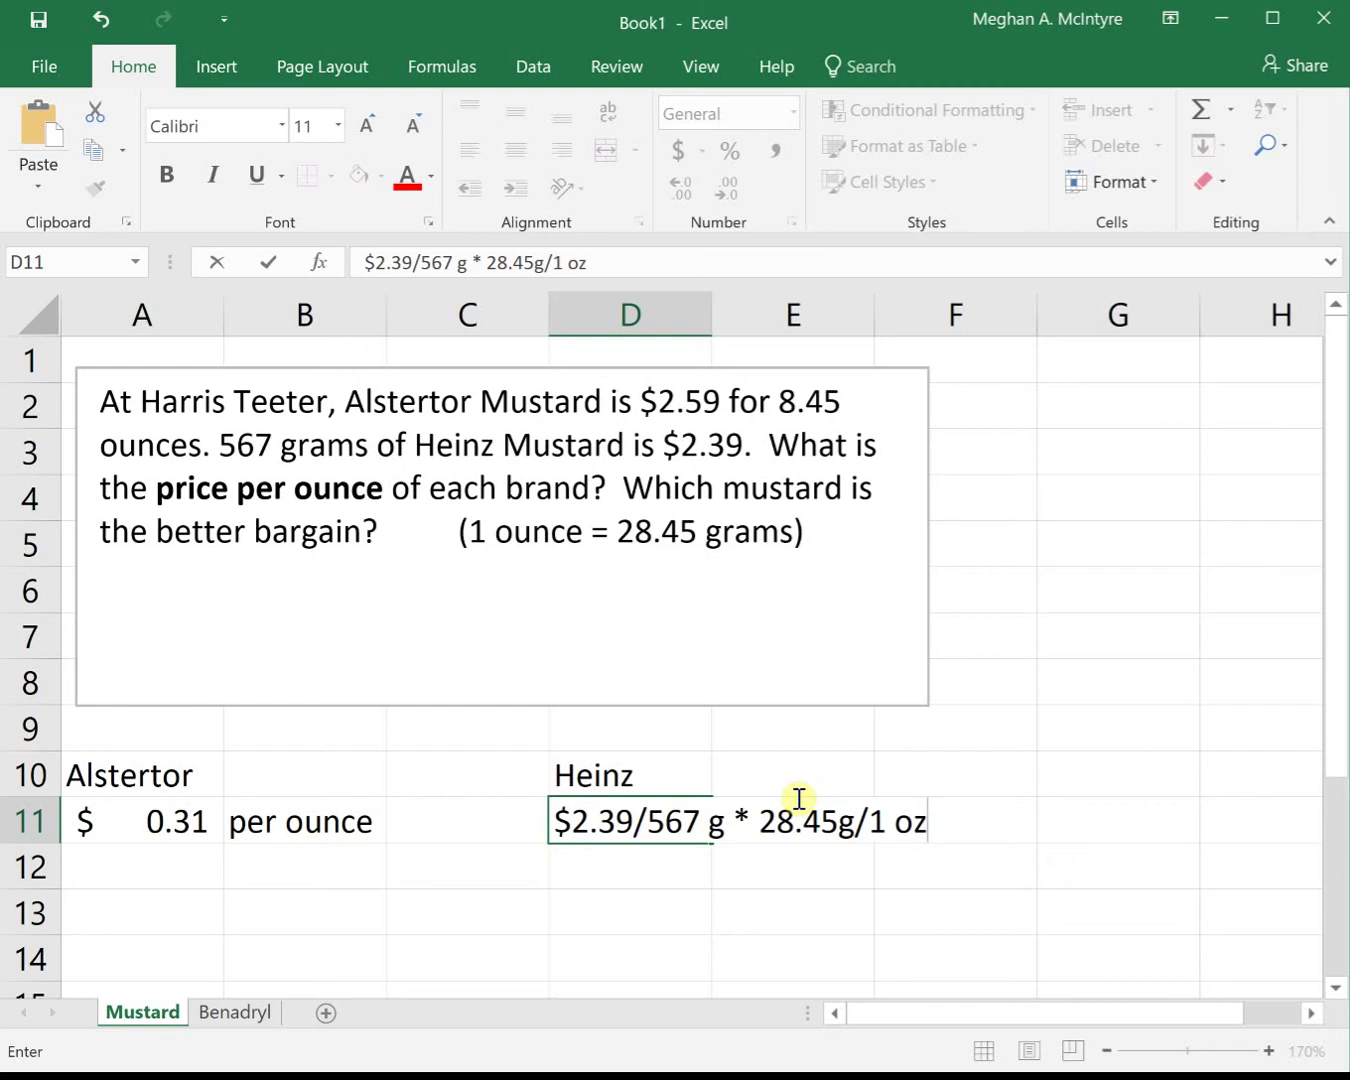
pyautogui.press('Return')
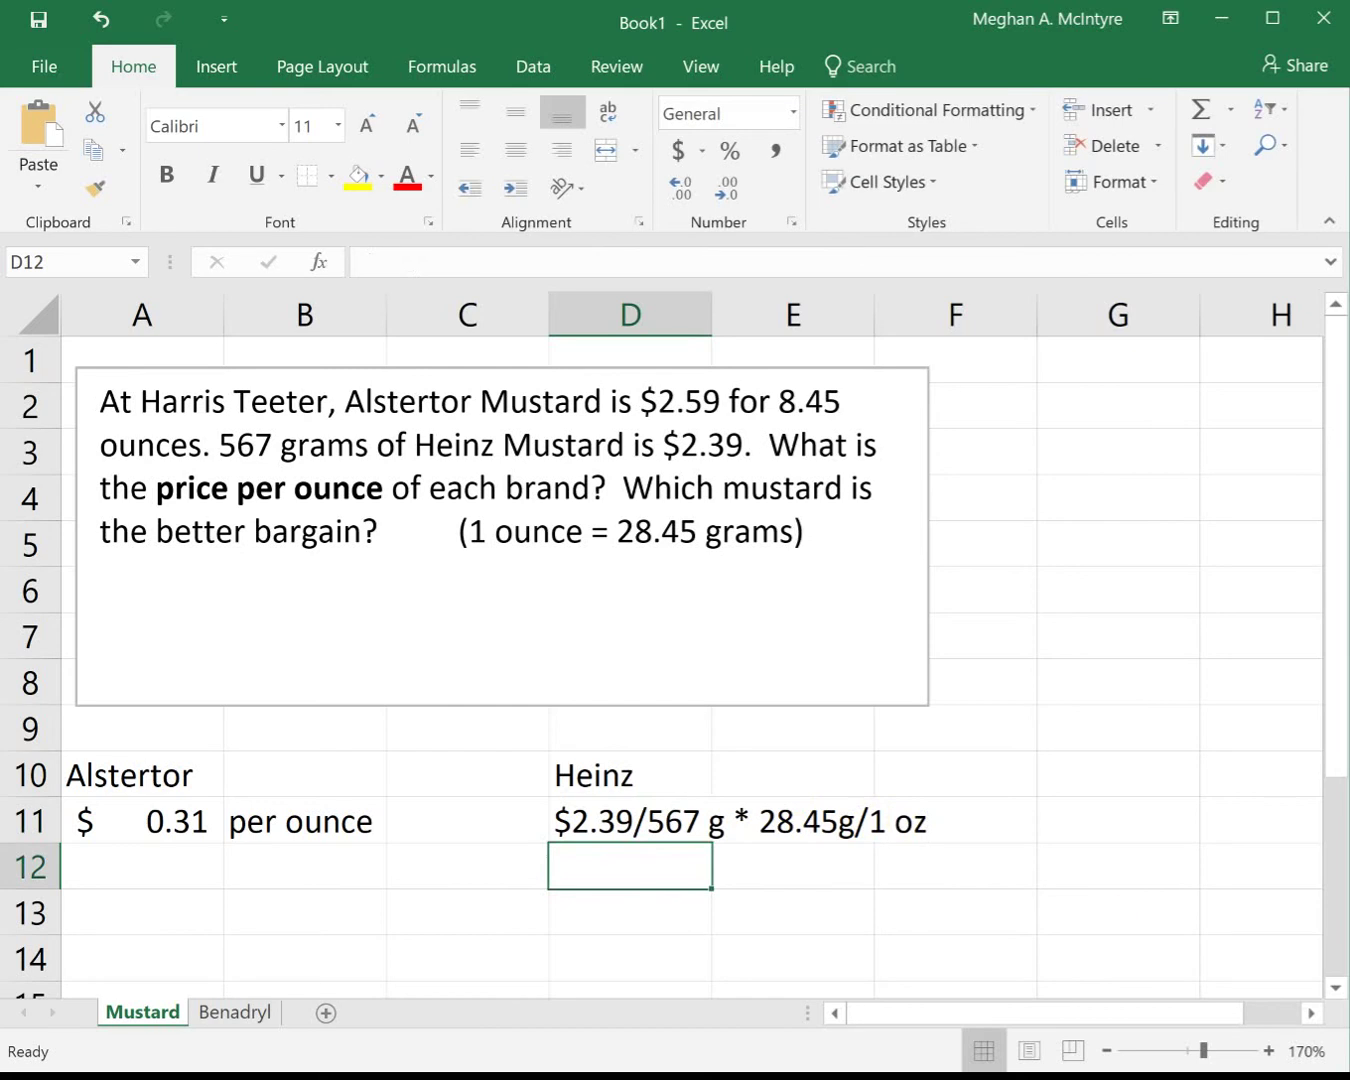
# - Enter =2.39*28.45/567 in D12, format it as accounting ($ 0.12), and add 'per ounce' in E12
pyautogui.write('=[')
pyautogui.press('BackSpace')
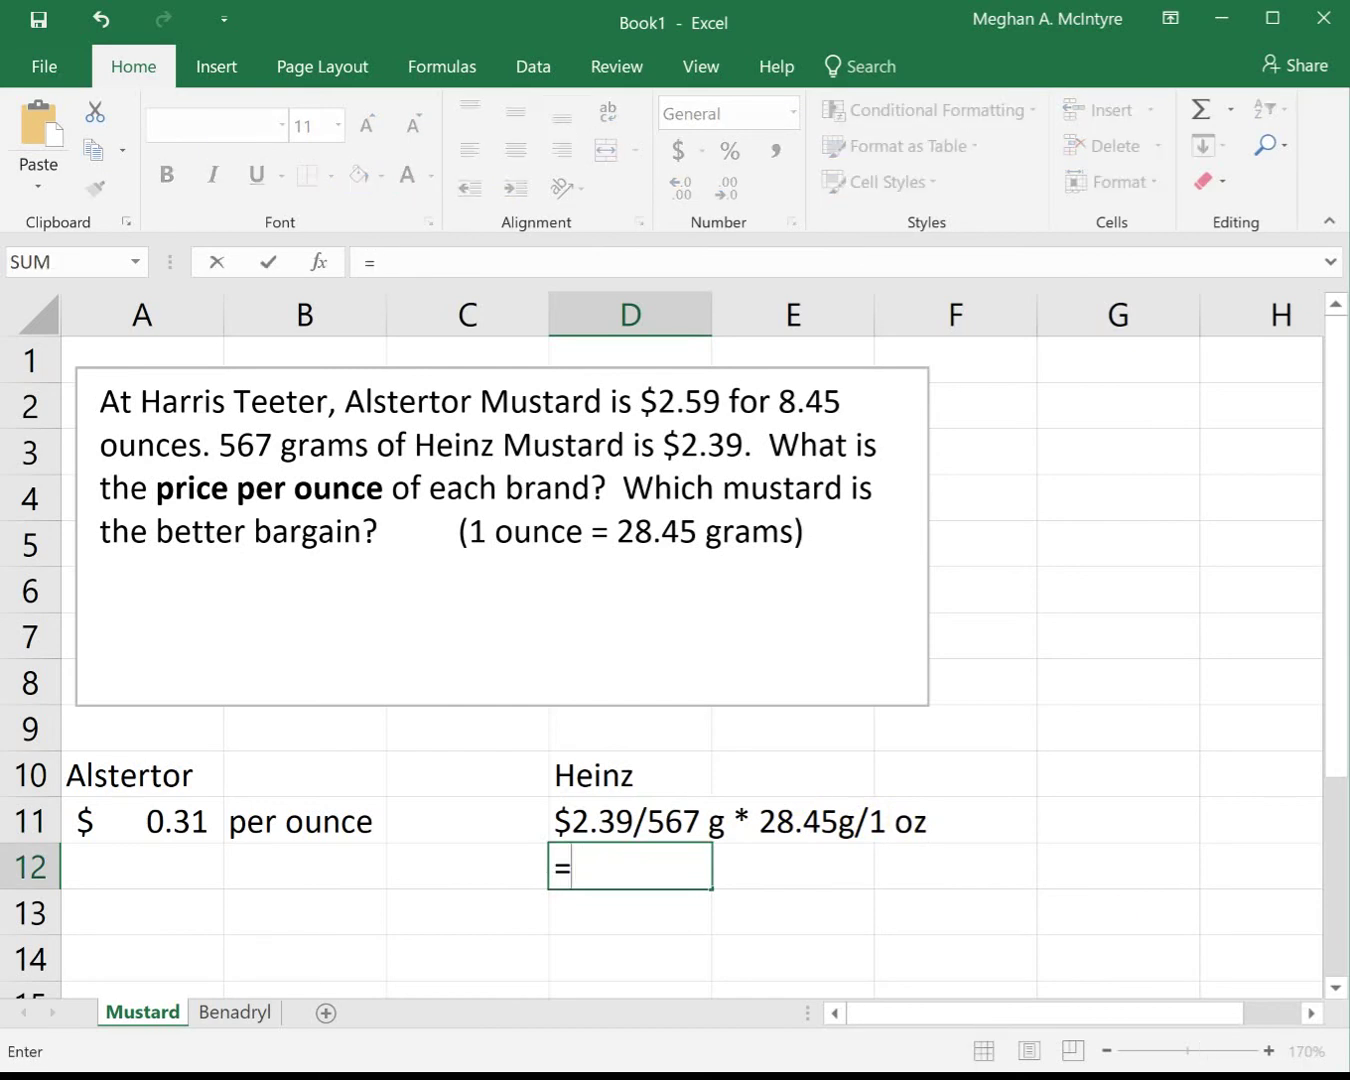
pyautogui.write('2.39')
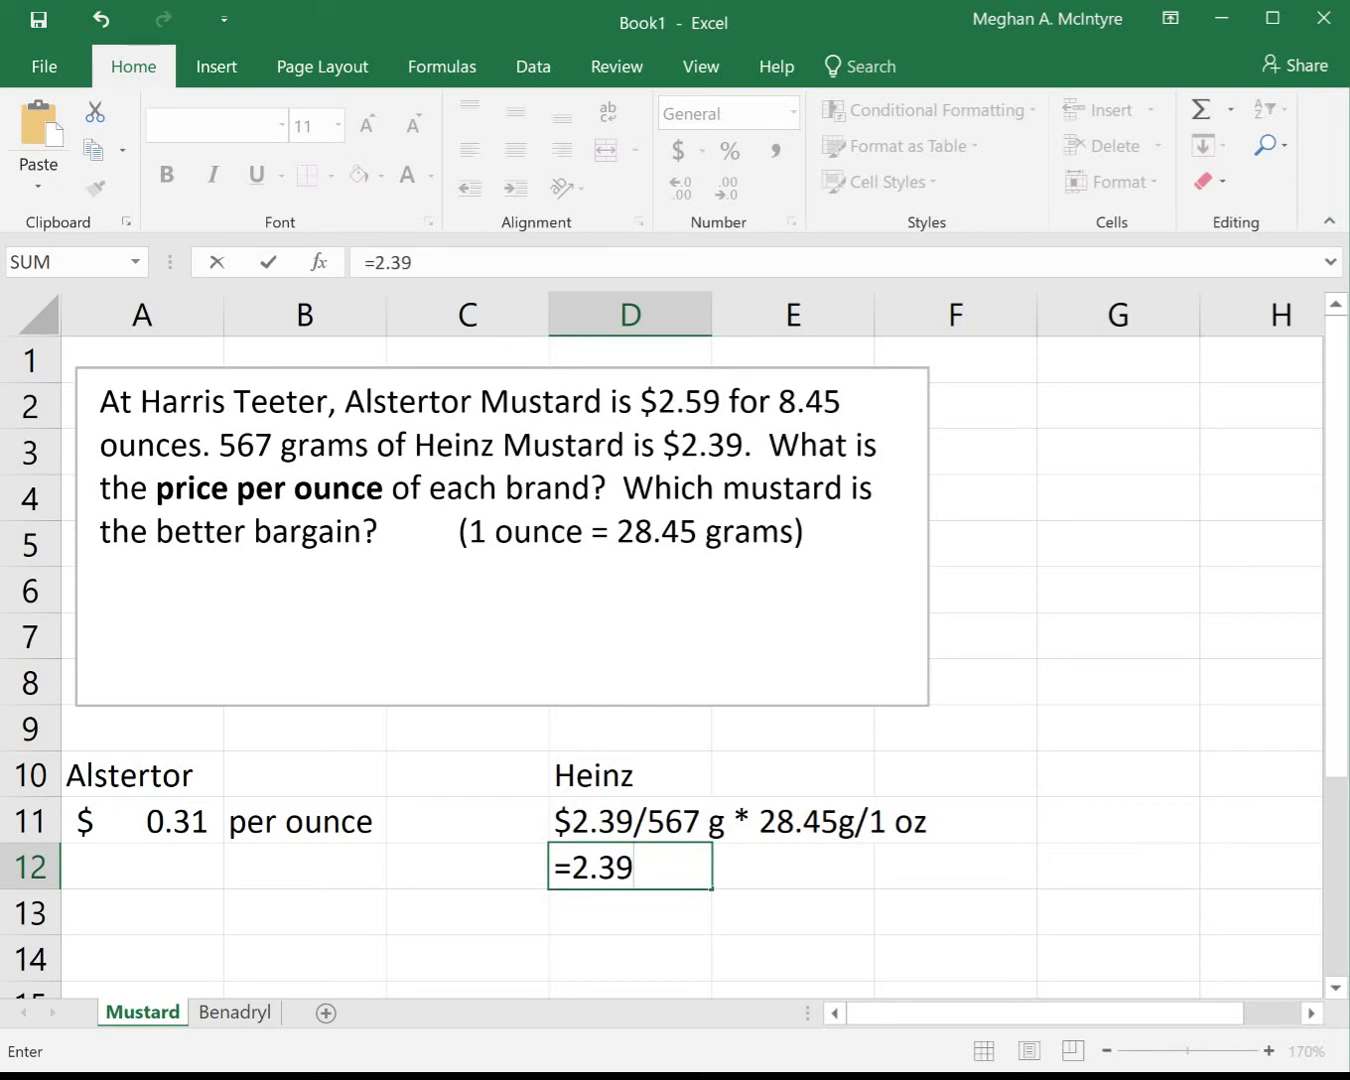
pyautogui.write('*28.45')
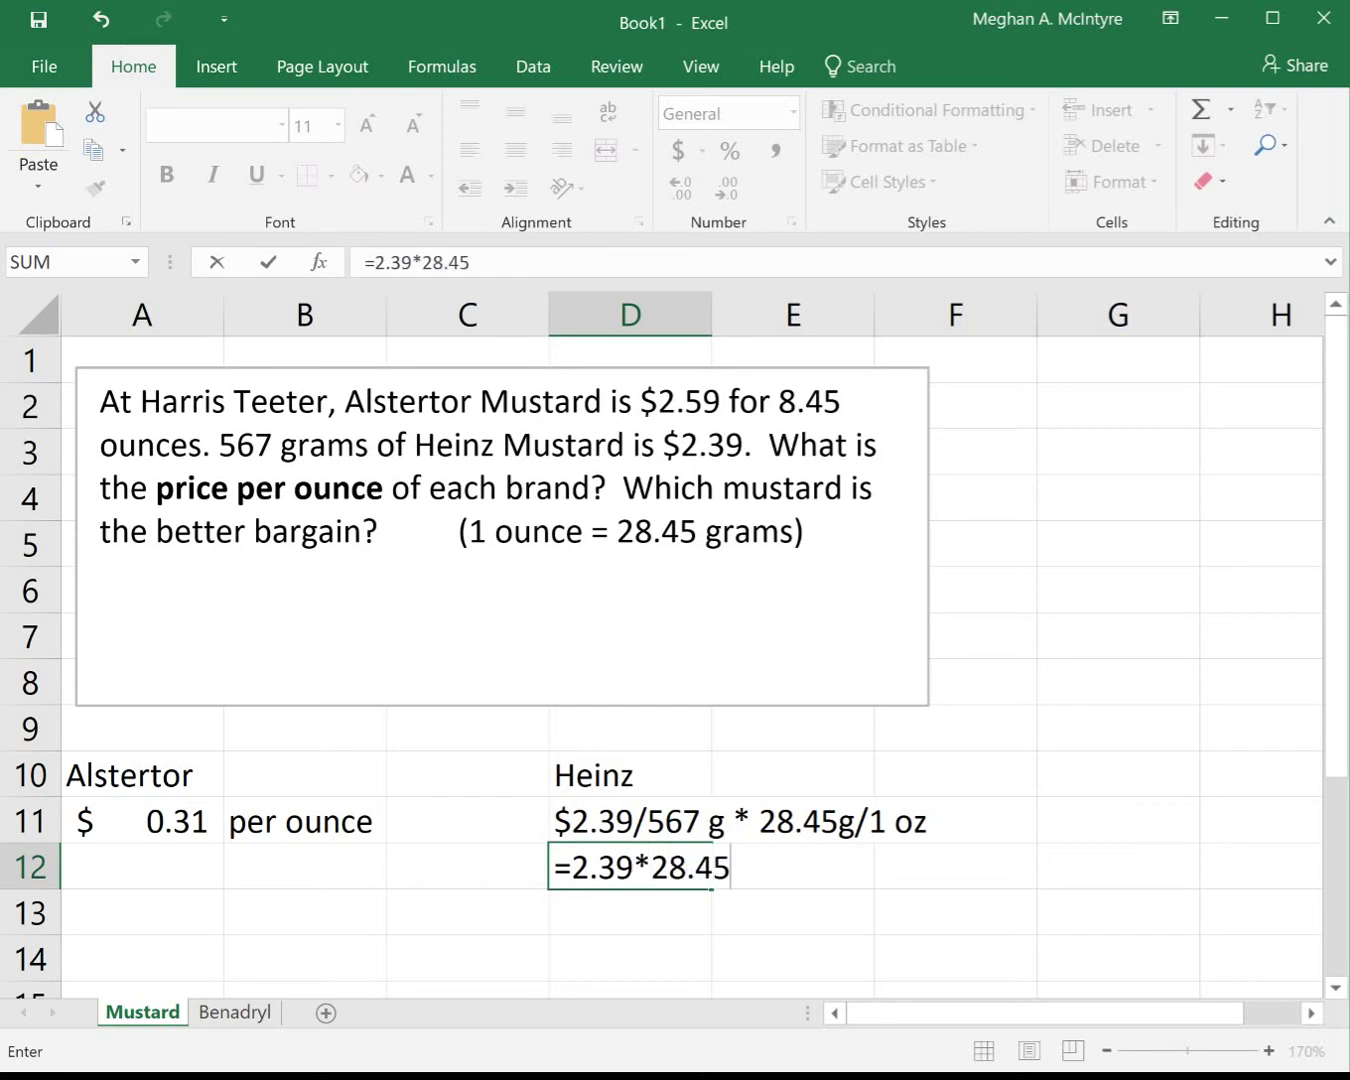
pyautogui.write('/567')
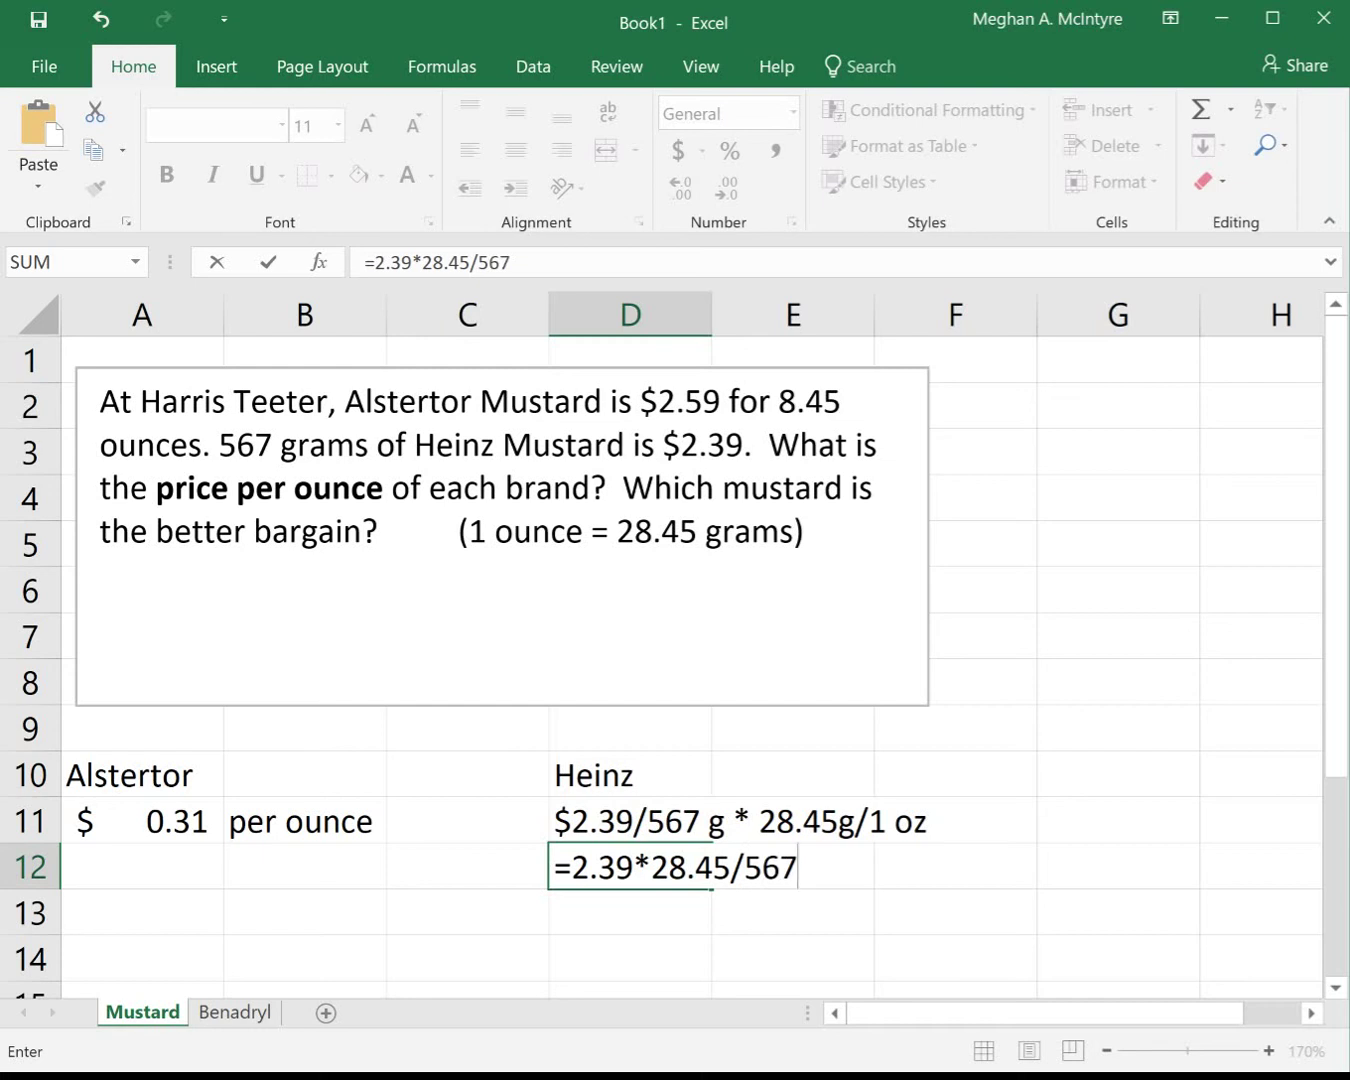
pyautogui.press('Return')
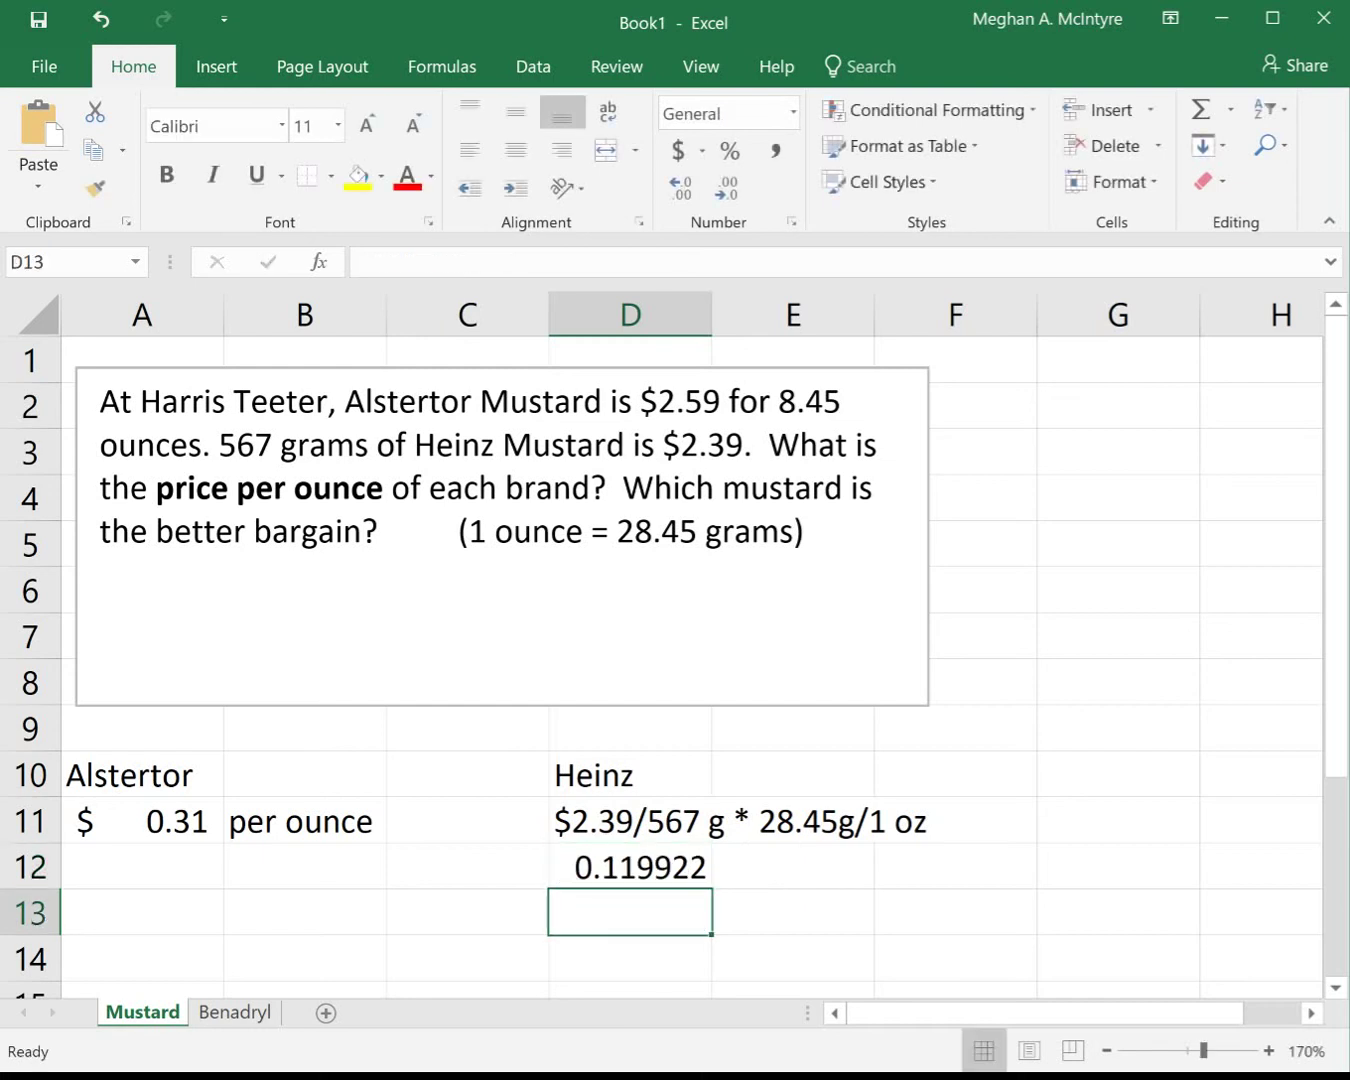
pyautogui.click(630, 866)
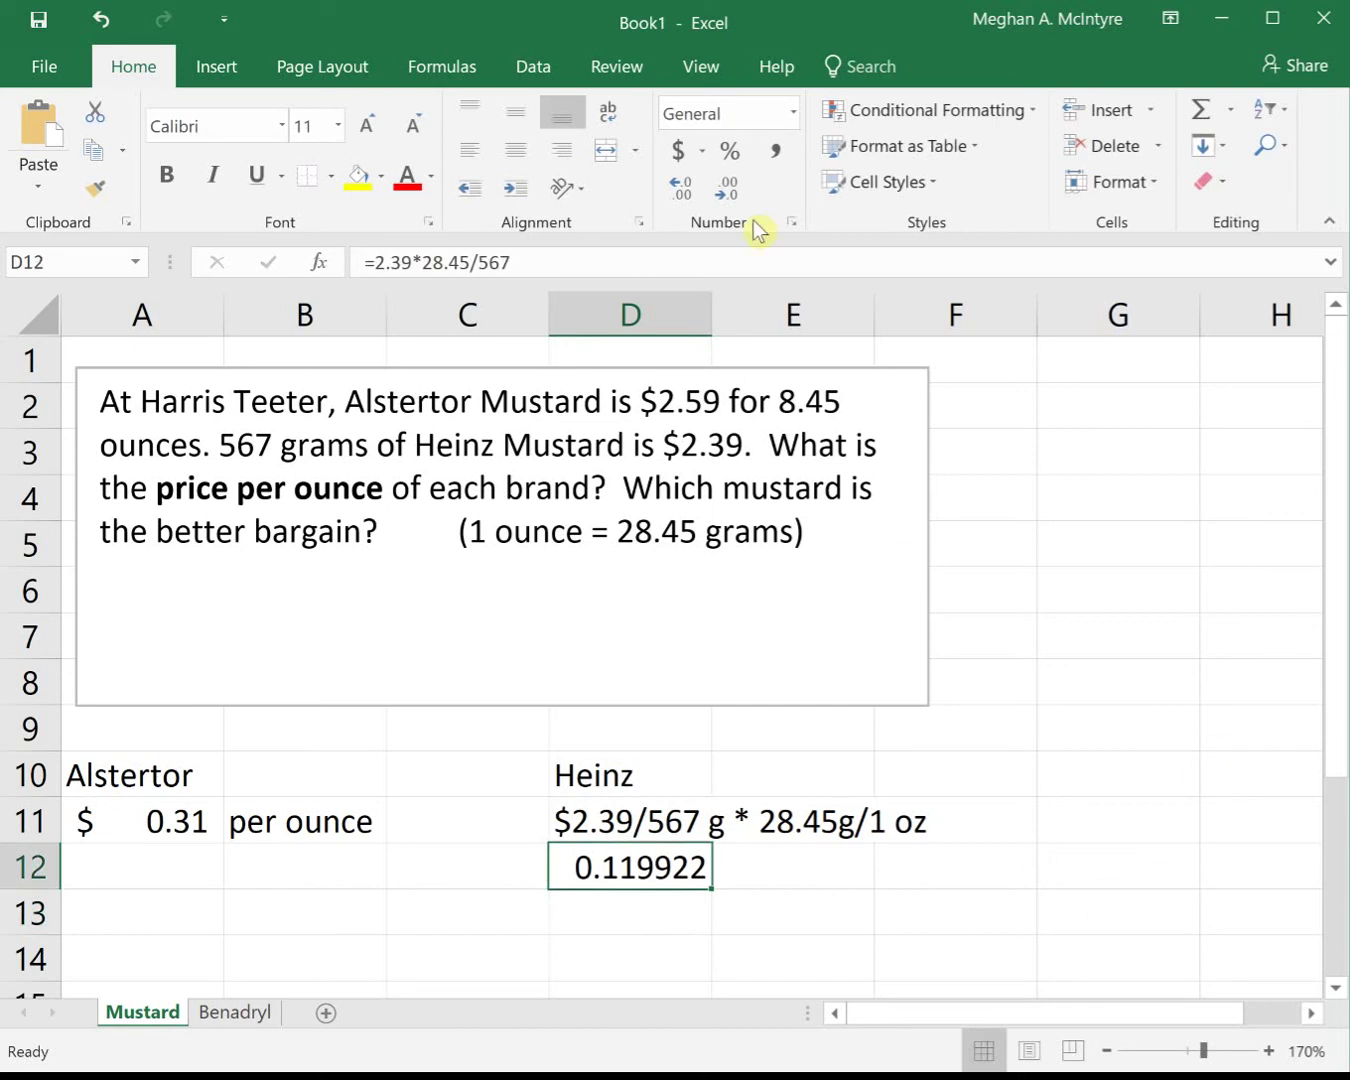
pyautogui.click(678, 150)
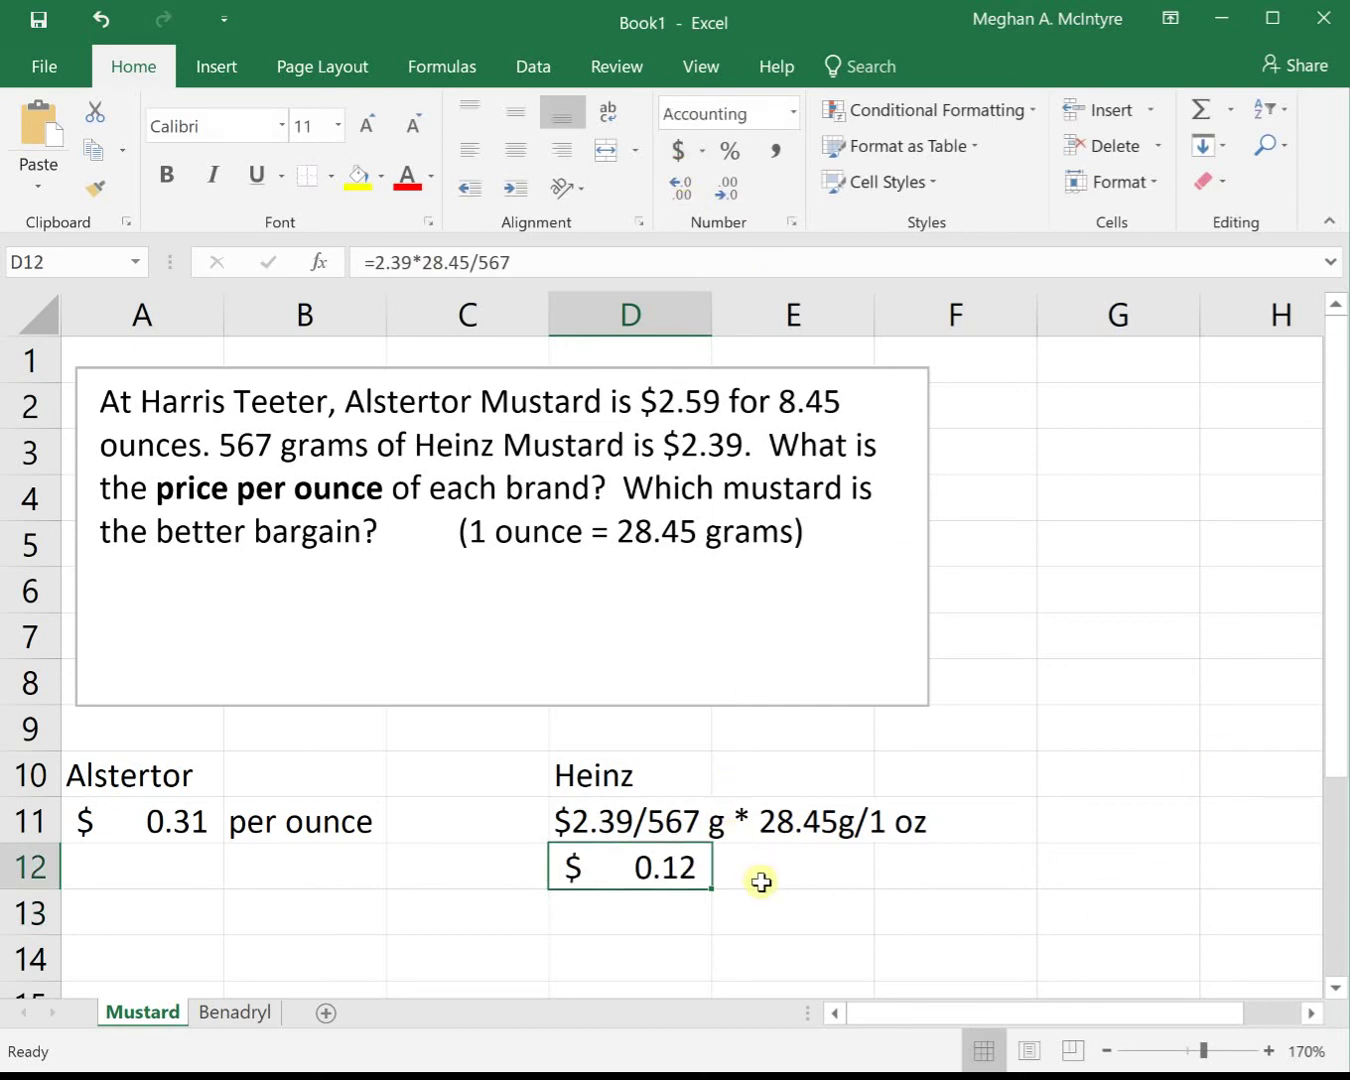
pyautogui.click(835, 877)
pyautogui.write('per ounce')
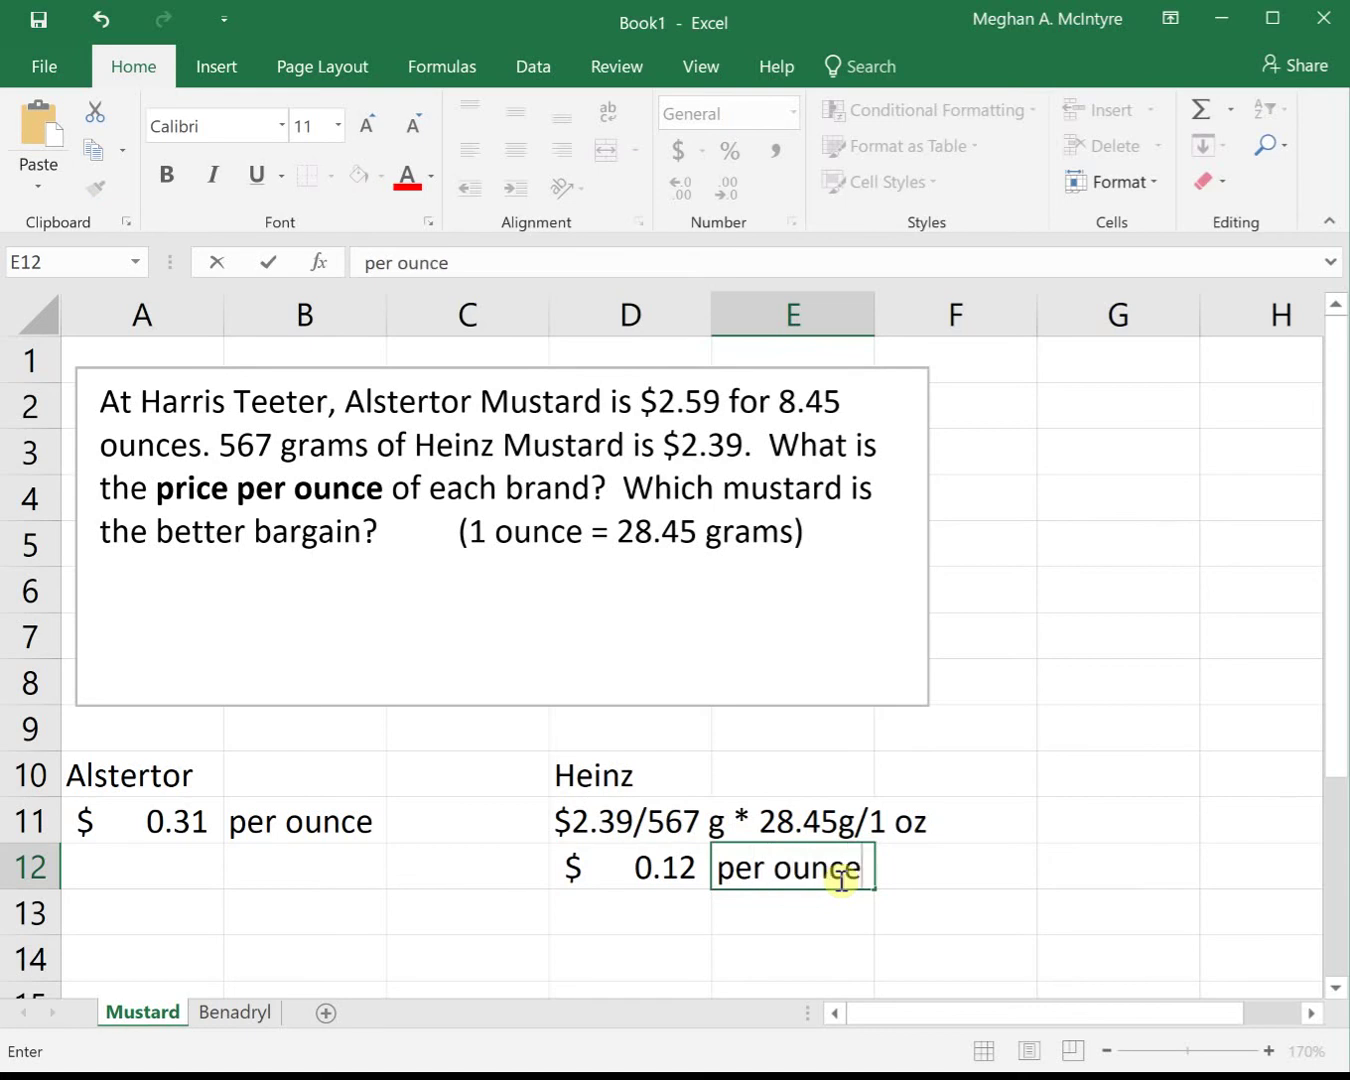
pyautogui.press('Return')
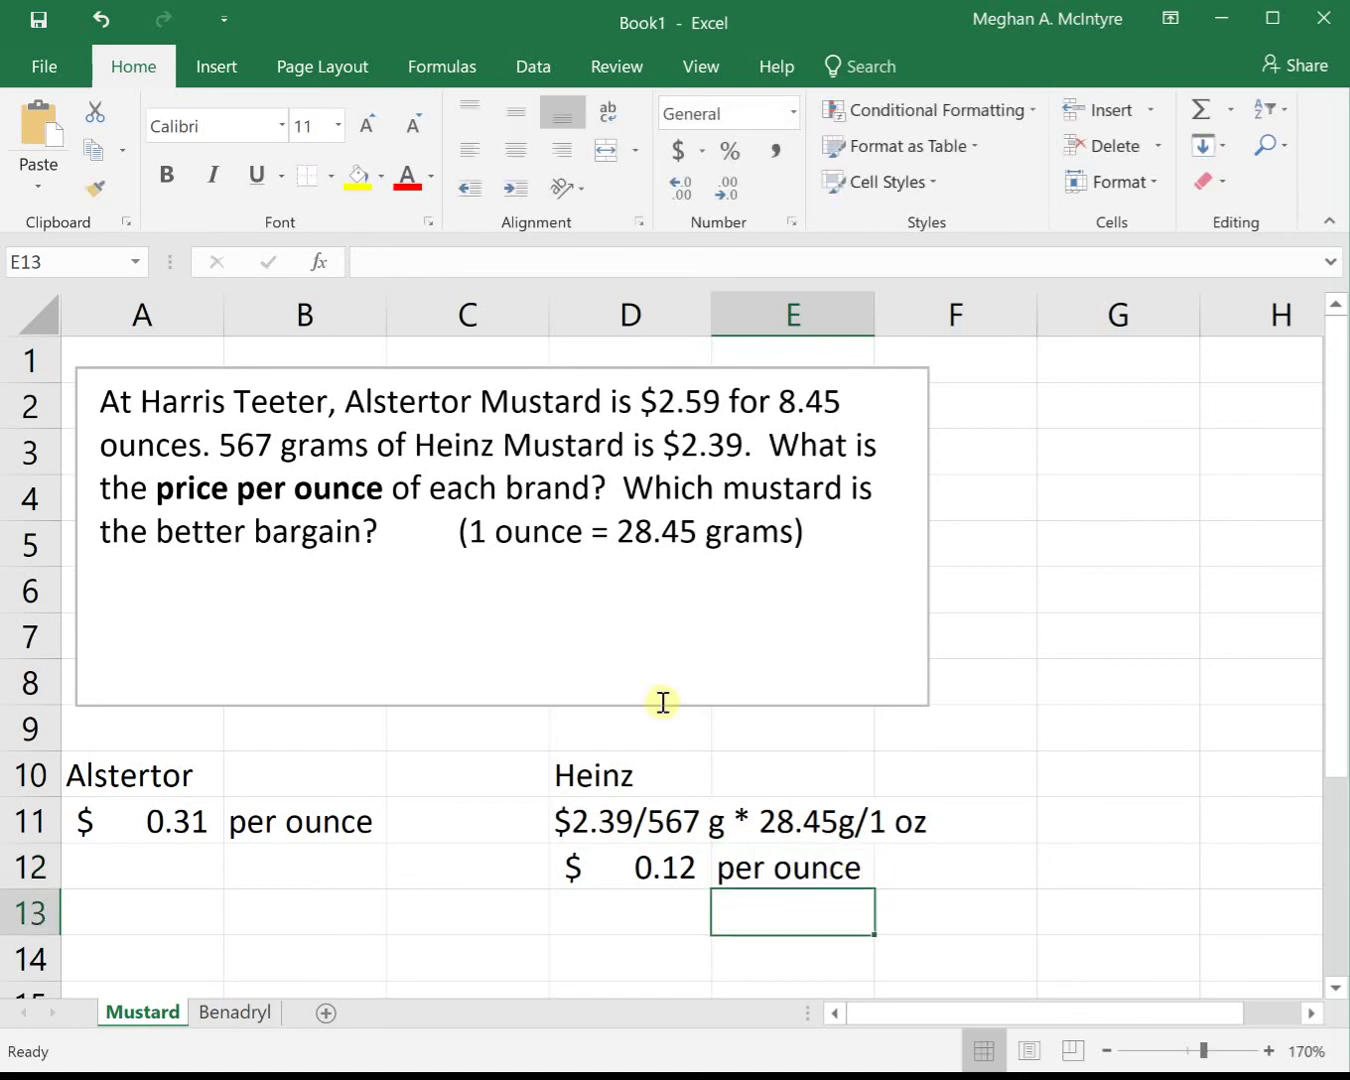
# - Fill the Heinz cells D10:F12 with yellow
pyautogui.moveTo(609, 762)
pyautogui.mouseDown()
pyautogui.moveTo(838, 841)
pyautogui.moveTo(842, 870)
pyautogui.moveTo(915, 863)
pyautogui.mouseUp()
pyautogui.click(362, 178)
pyautogui.click(398, 861)
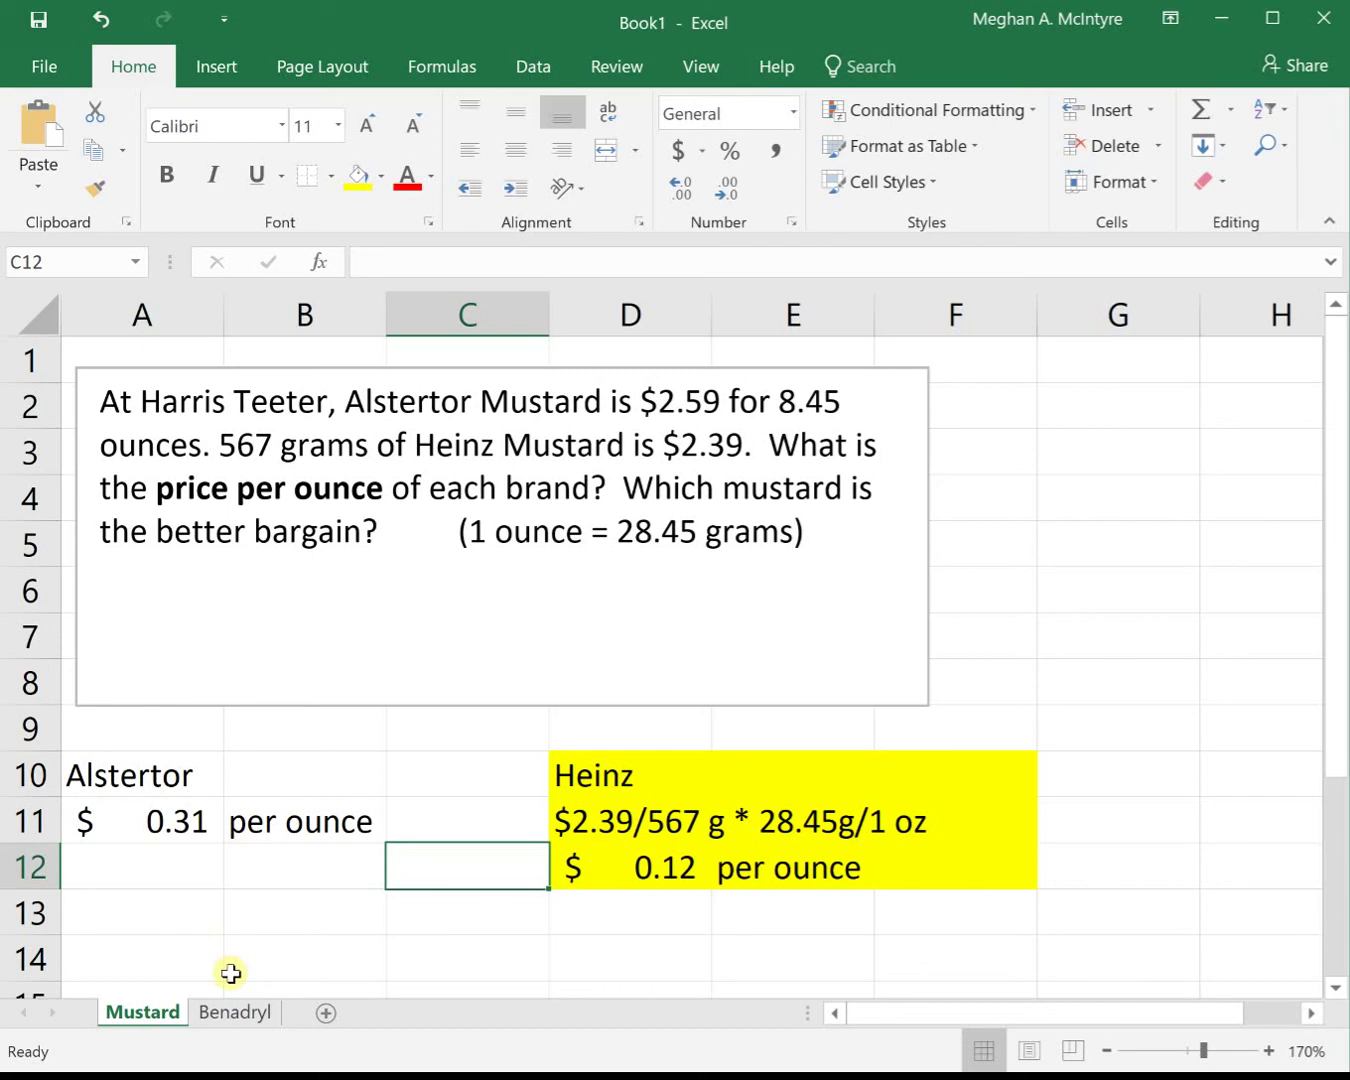
# - Open the Benadryl sheet holding the 4.2 kg dog dosage problem
pyautogui.click(243, 1013)
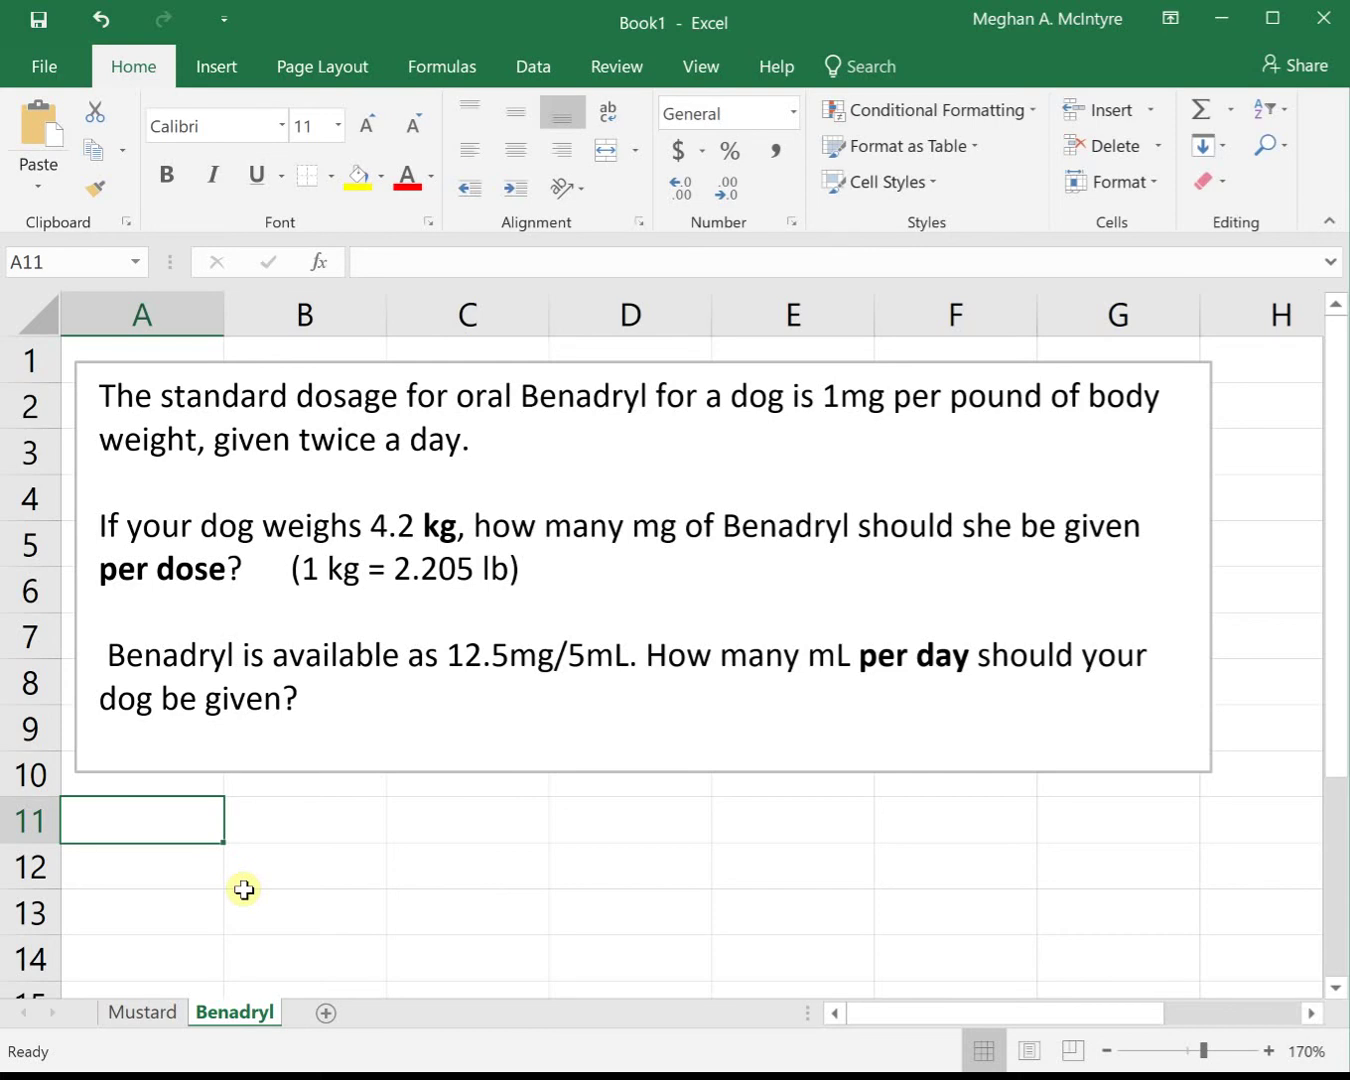
# - Enter the text '4.2 kg * 2.205 lb/1 kg * 1 mg/lb' in A11, correcting typos
pyautogui.write('4.2')
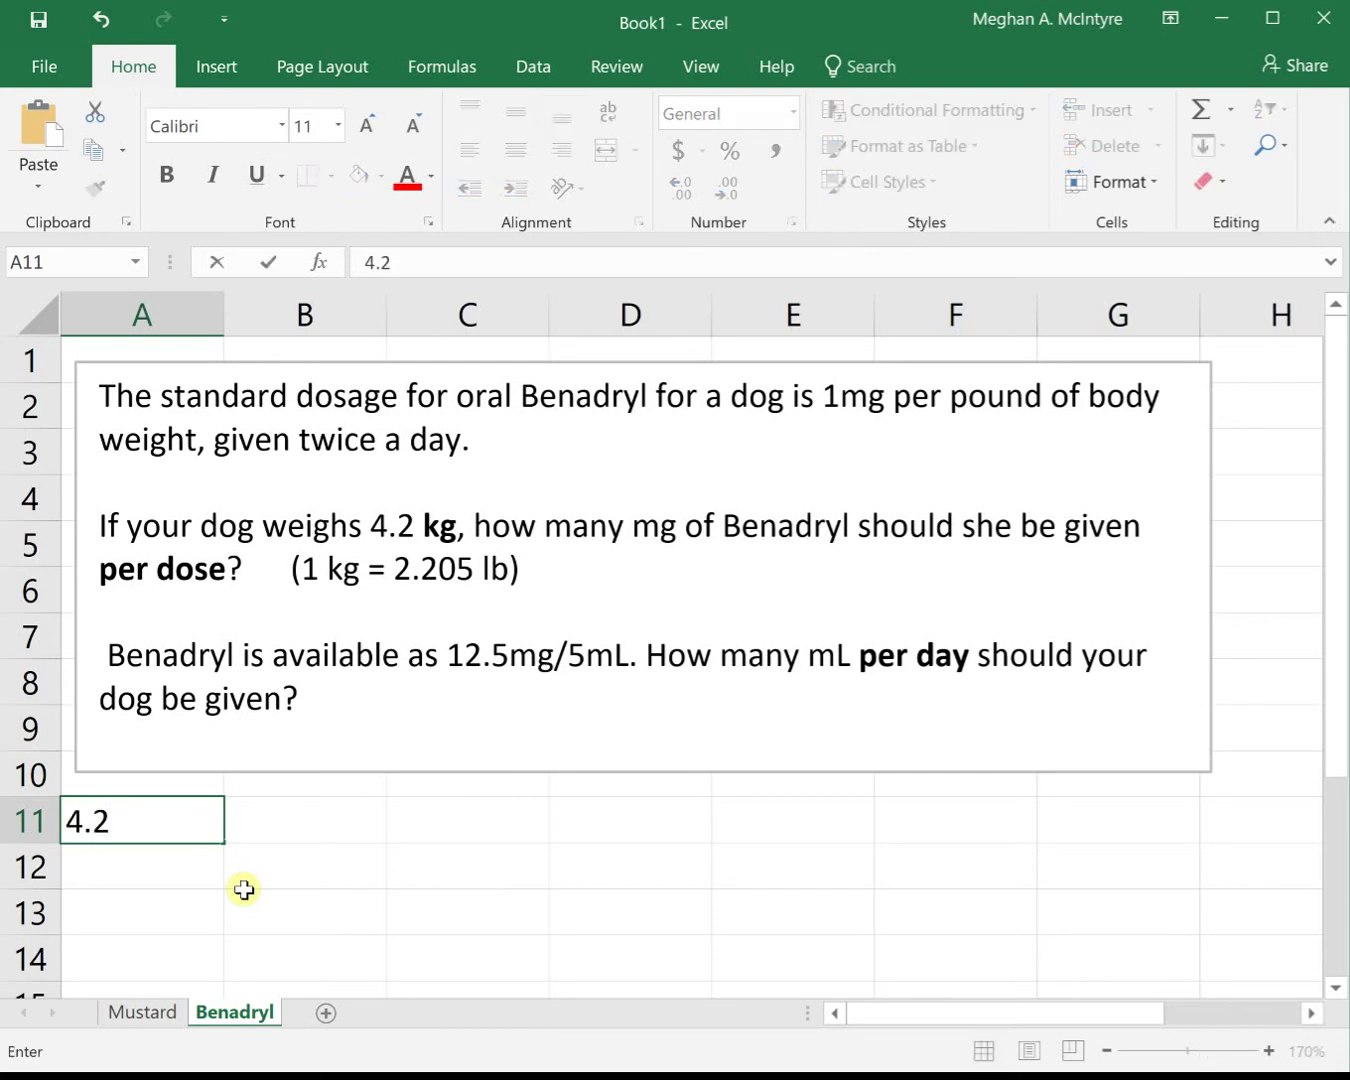
pyautogui.write(' kg')
pyautogui.write('* 2.')
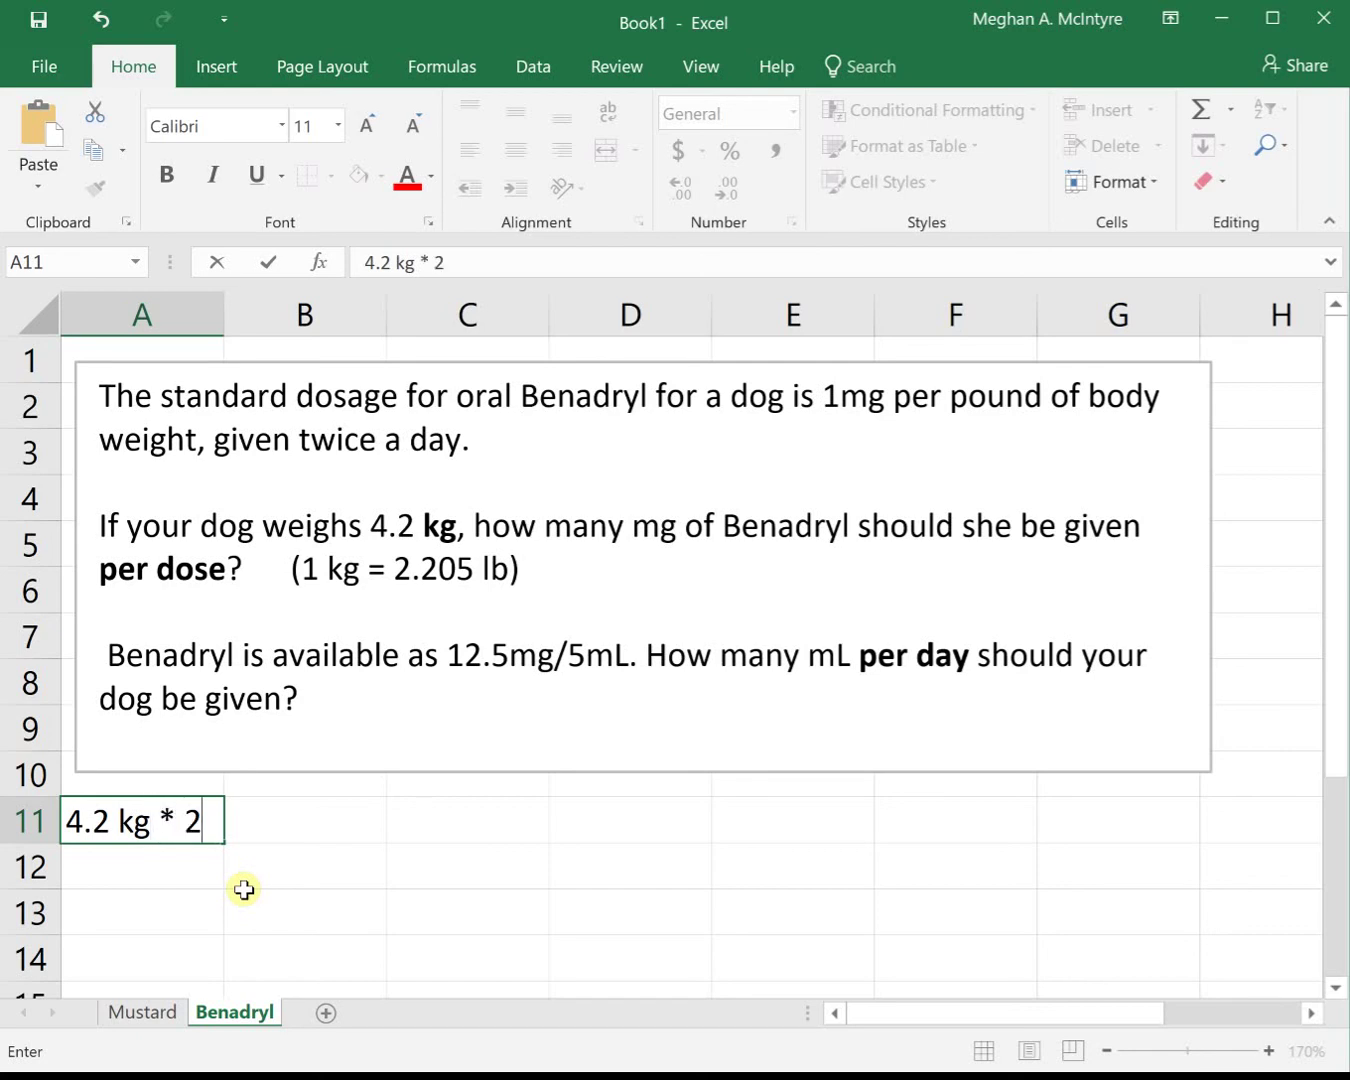
pyautogui.write('205 ')
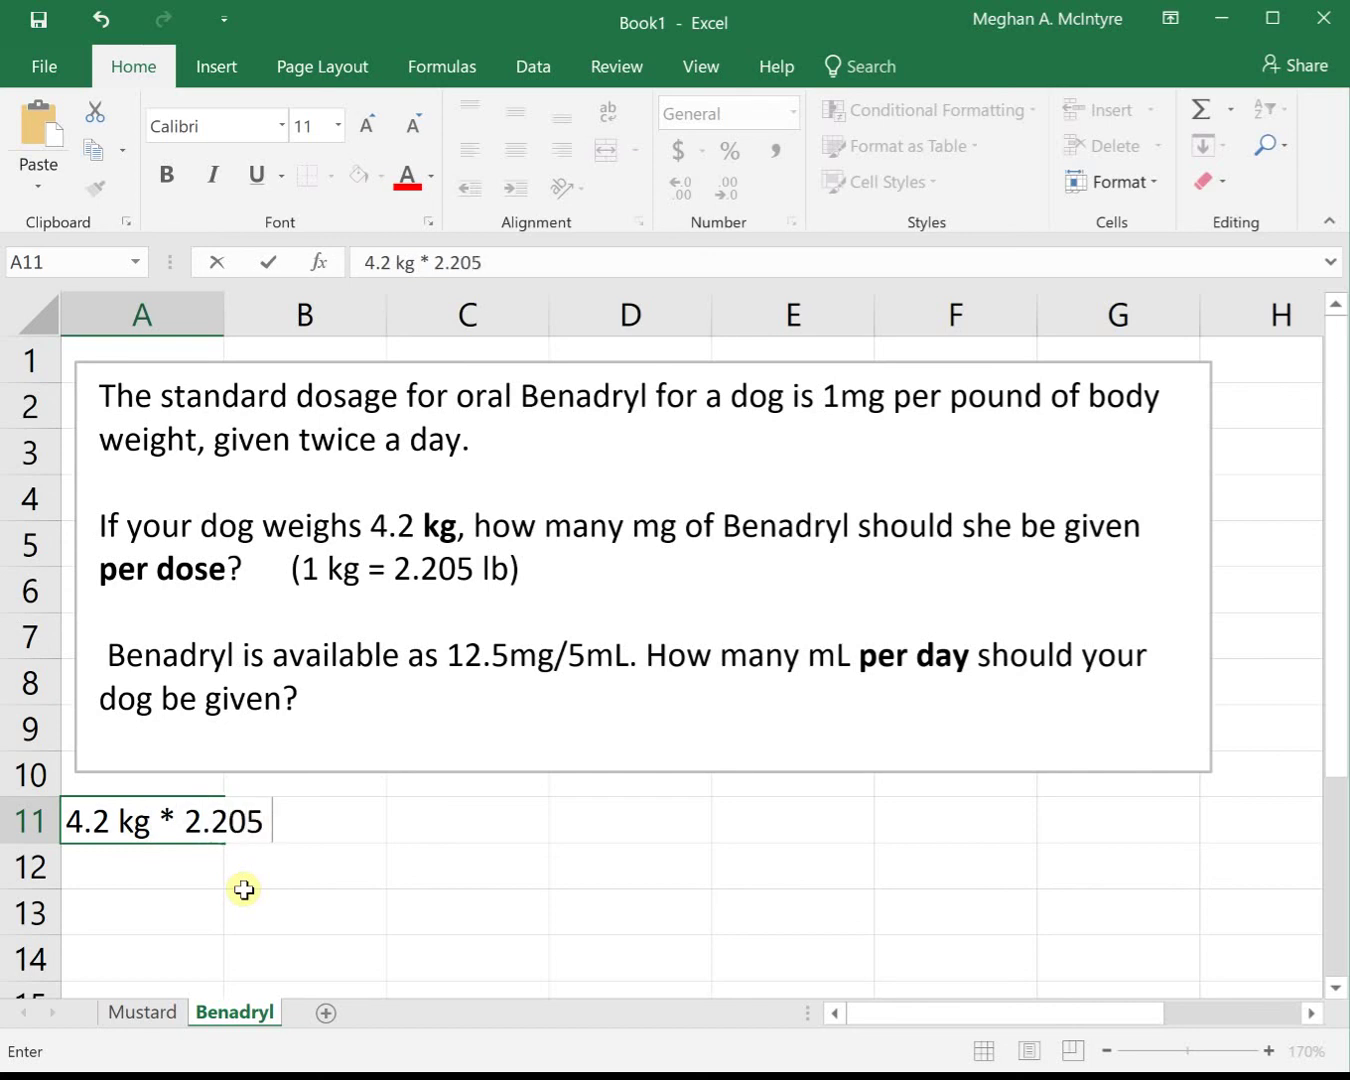
pyautogui.write('lb/1 kg')
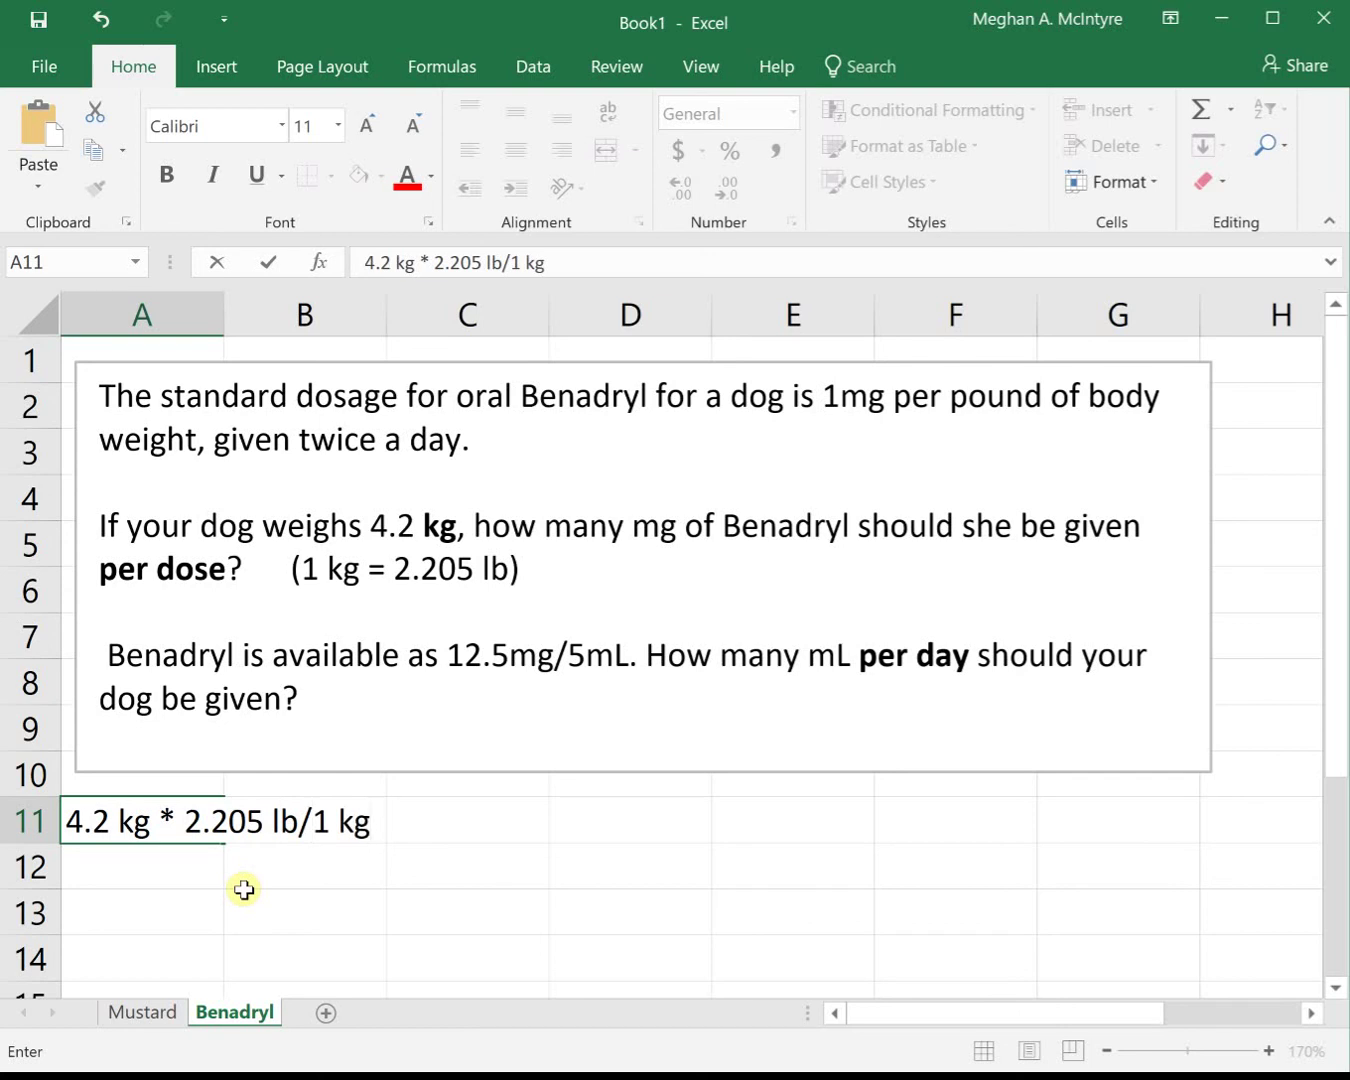
pyautogui.write('8')
pyautogui.press('BackSpace')
pyautogui.write('* 1 mp')
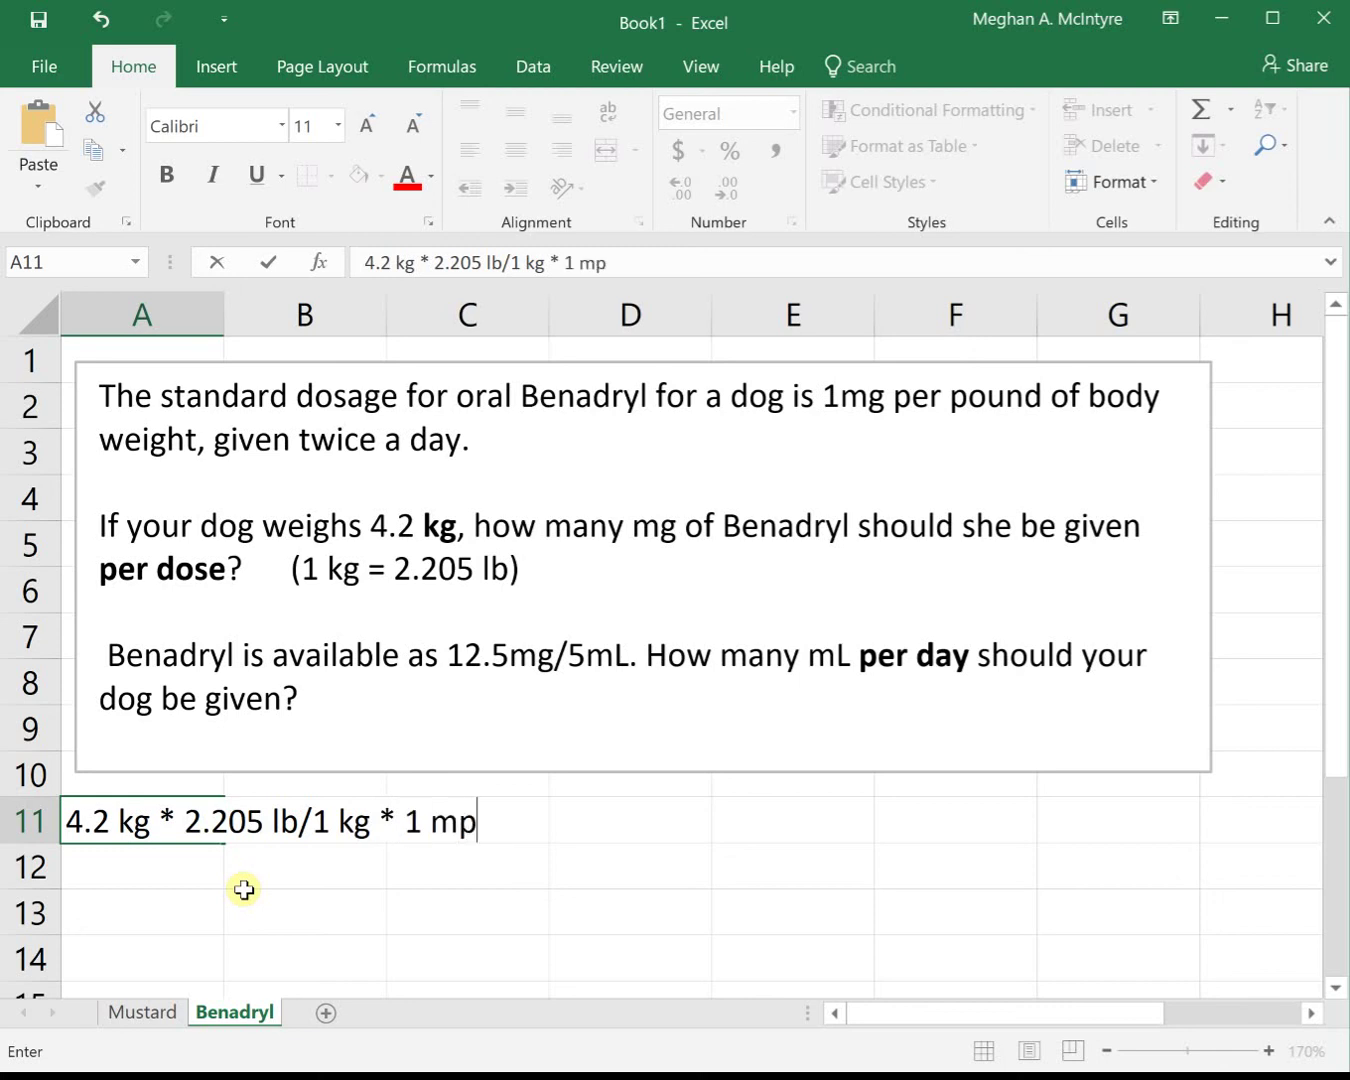
pyautogui.press('BackSpace')
pyautogui.write('g/lb')
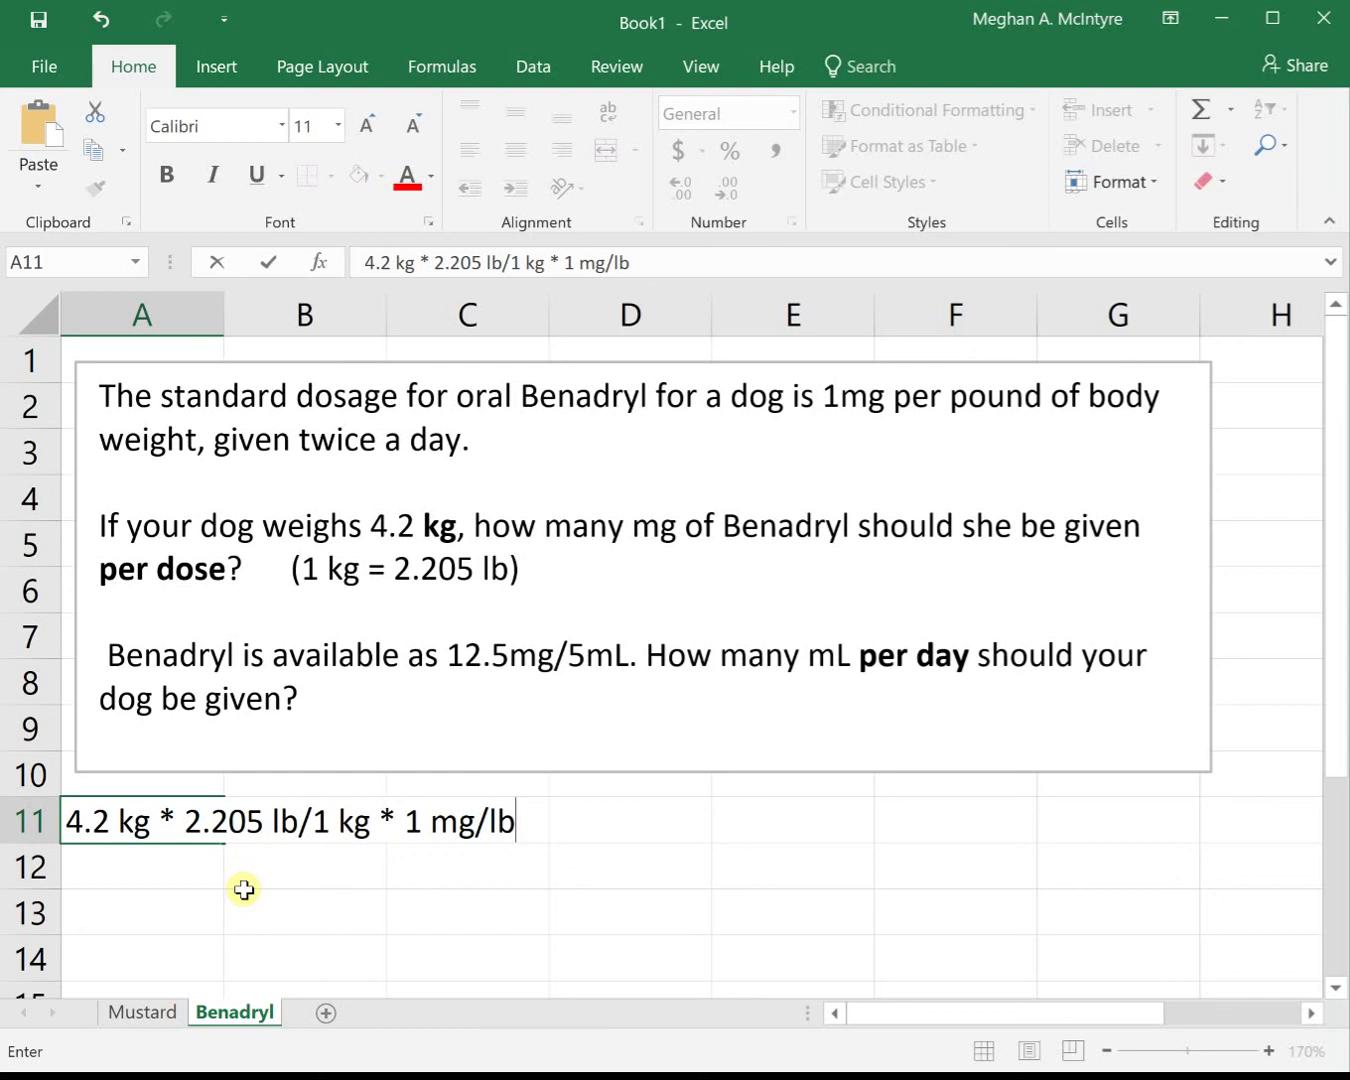
pyautogui.hotkey('ctrl', 'Return')
# - Enter =4.2*2.205 in A12, giving a 9.261 mg dose, then move to B12
pyautogui.press('Return')
pyautogui.write('=')
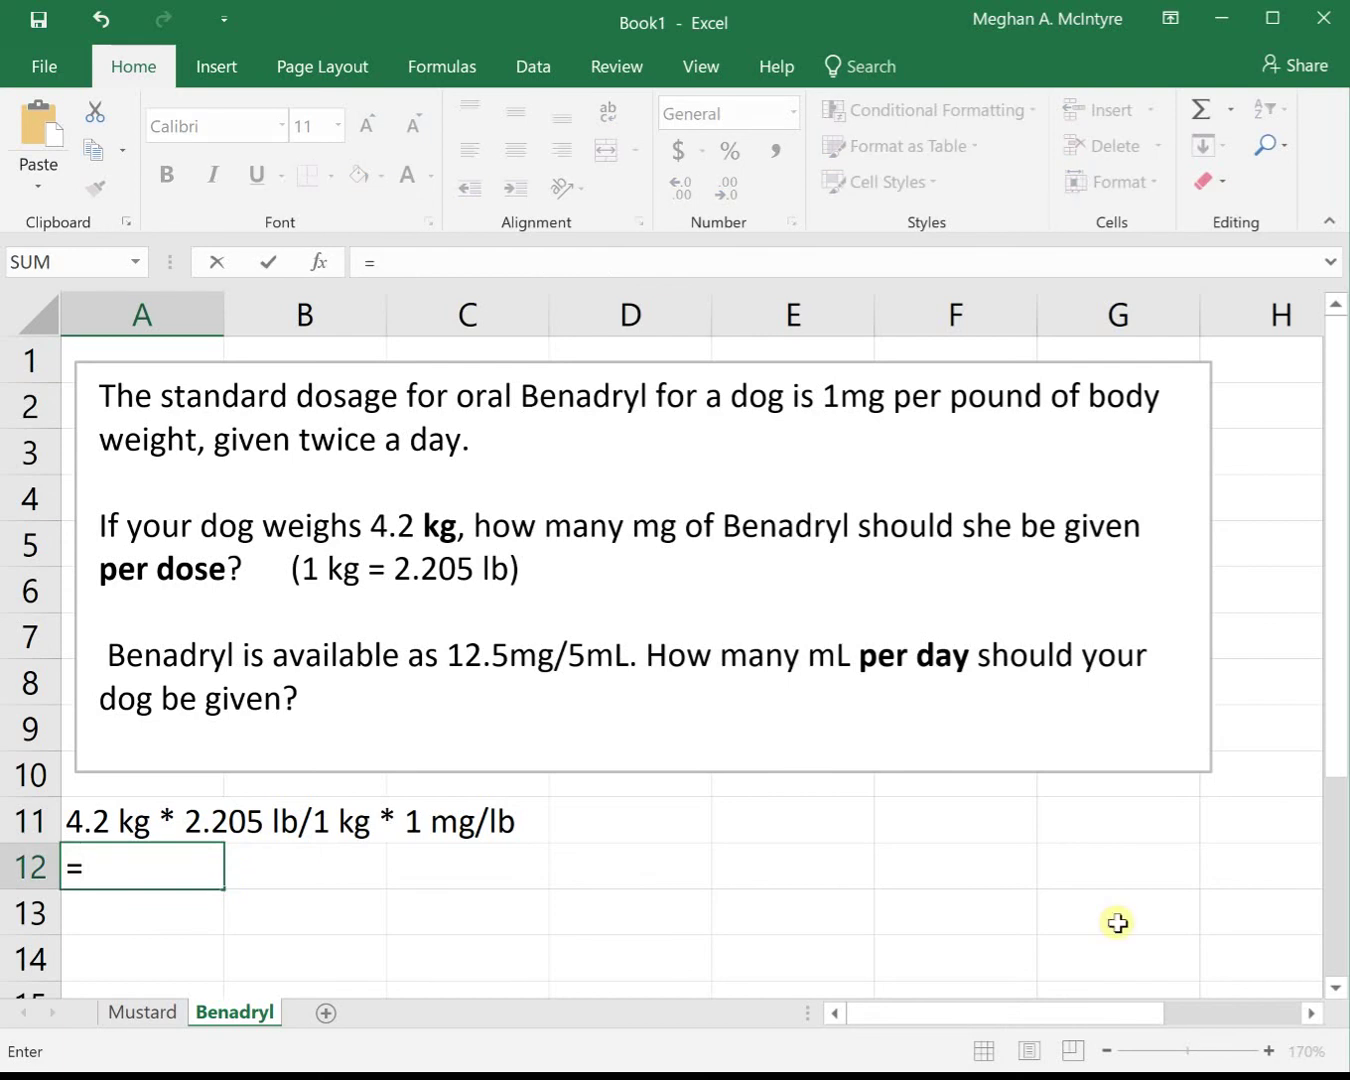
pyautogui.write('4.2*2.205')
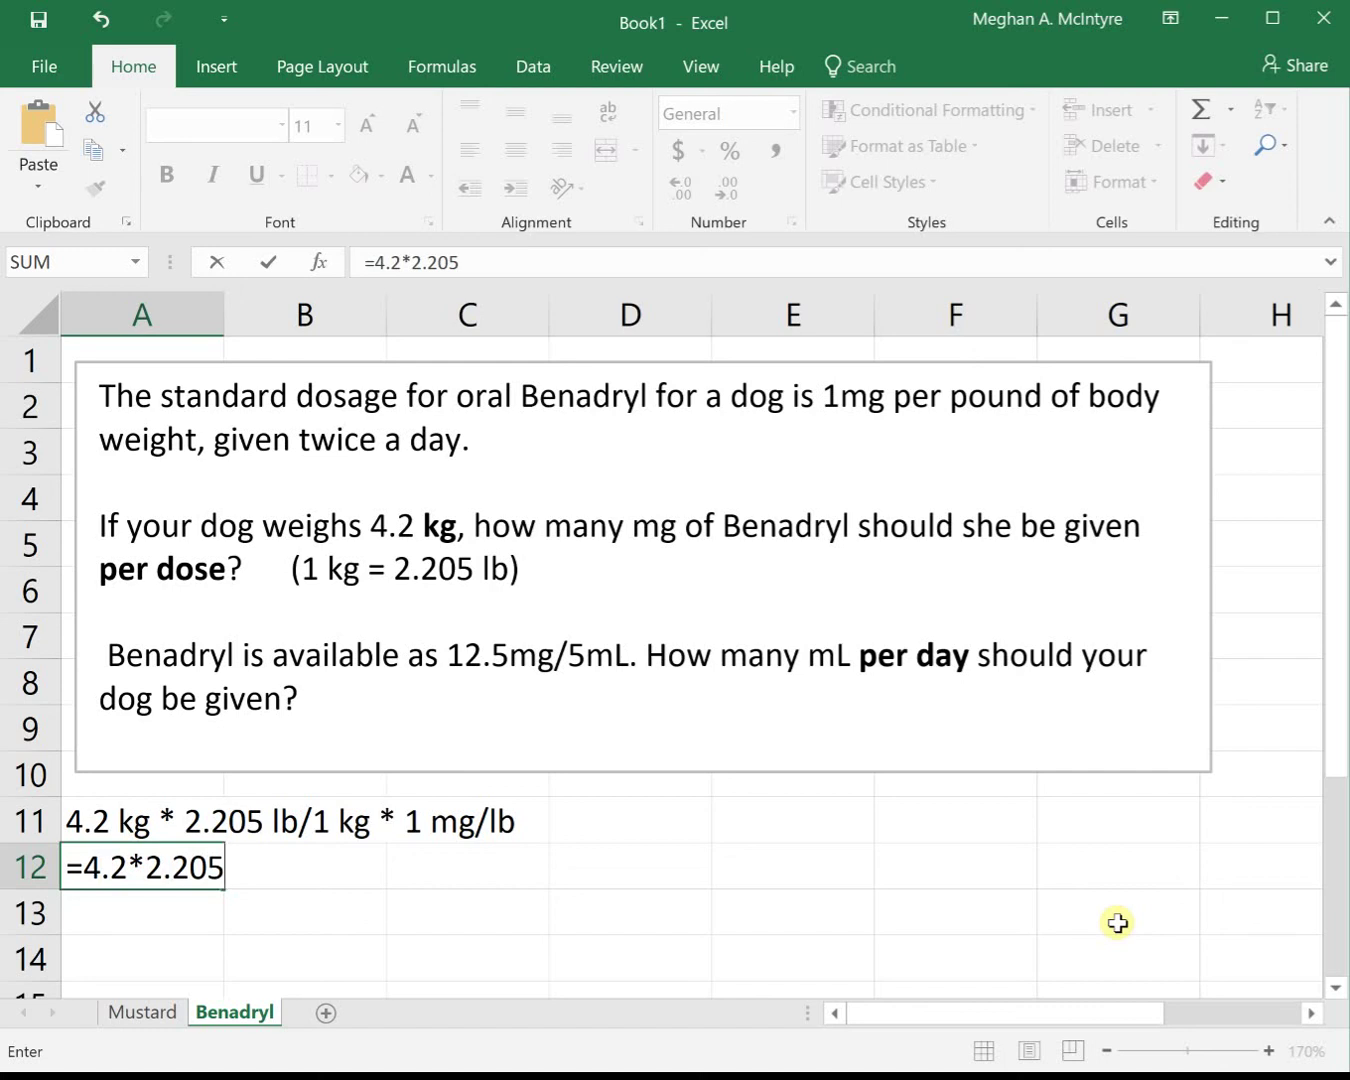
pyautogui.press('Return')
pyautogui.press('Up')
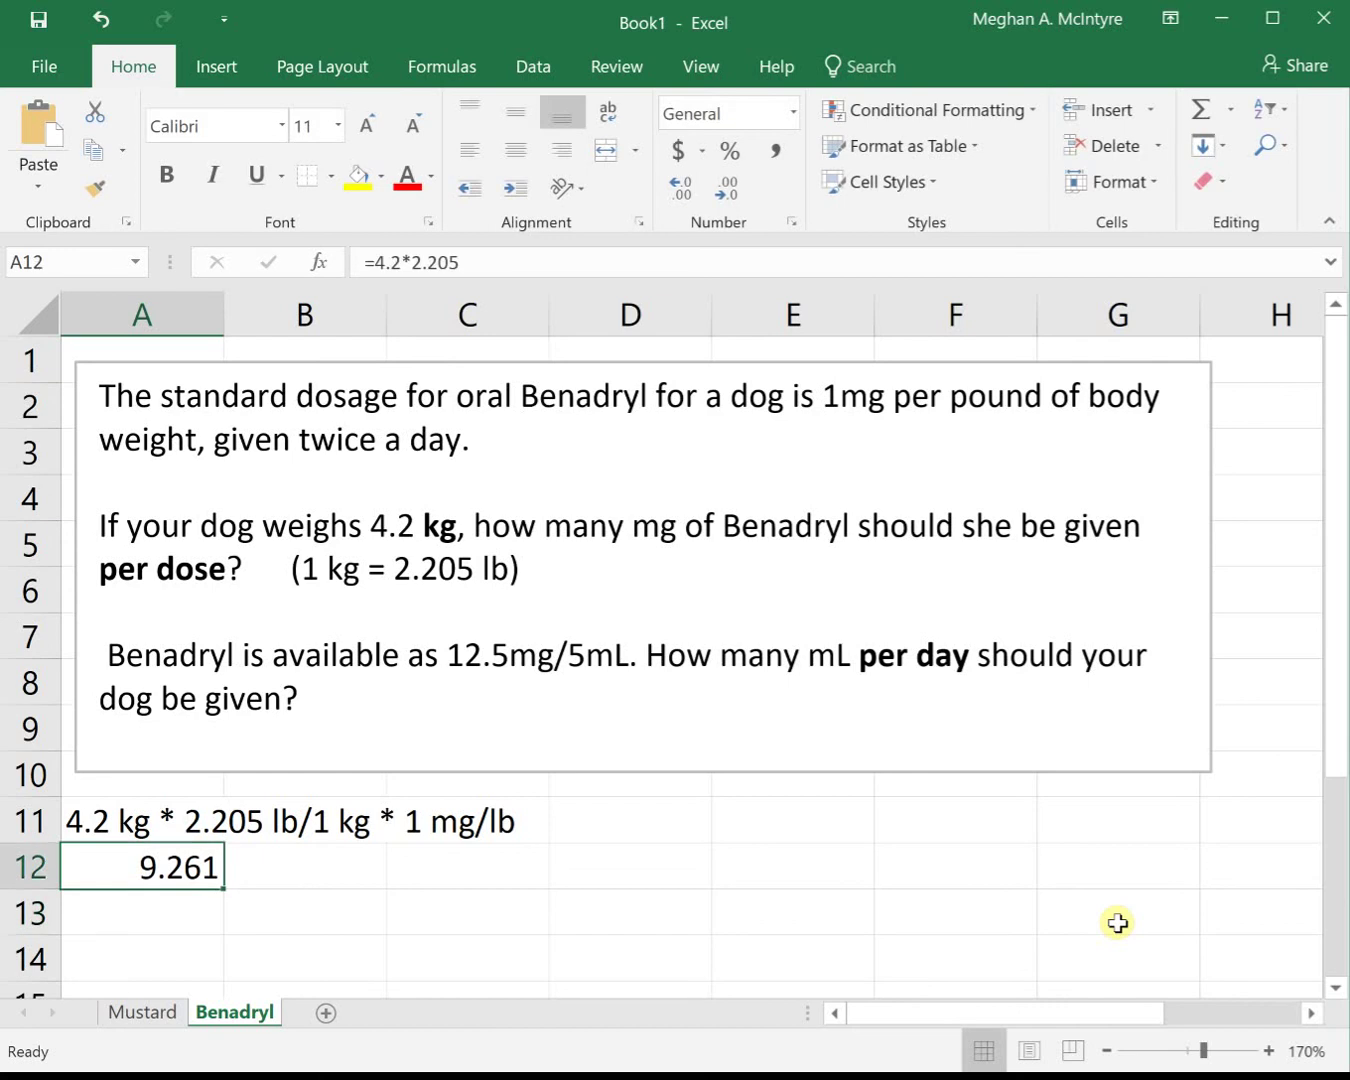
pyautogui.press('Right')
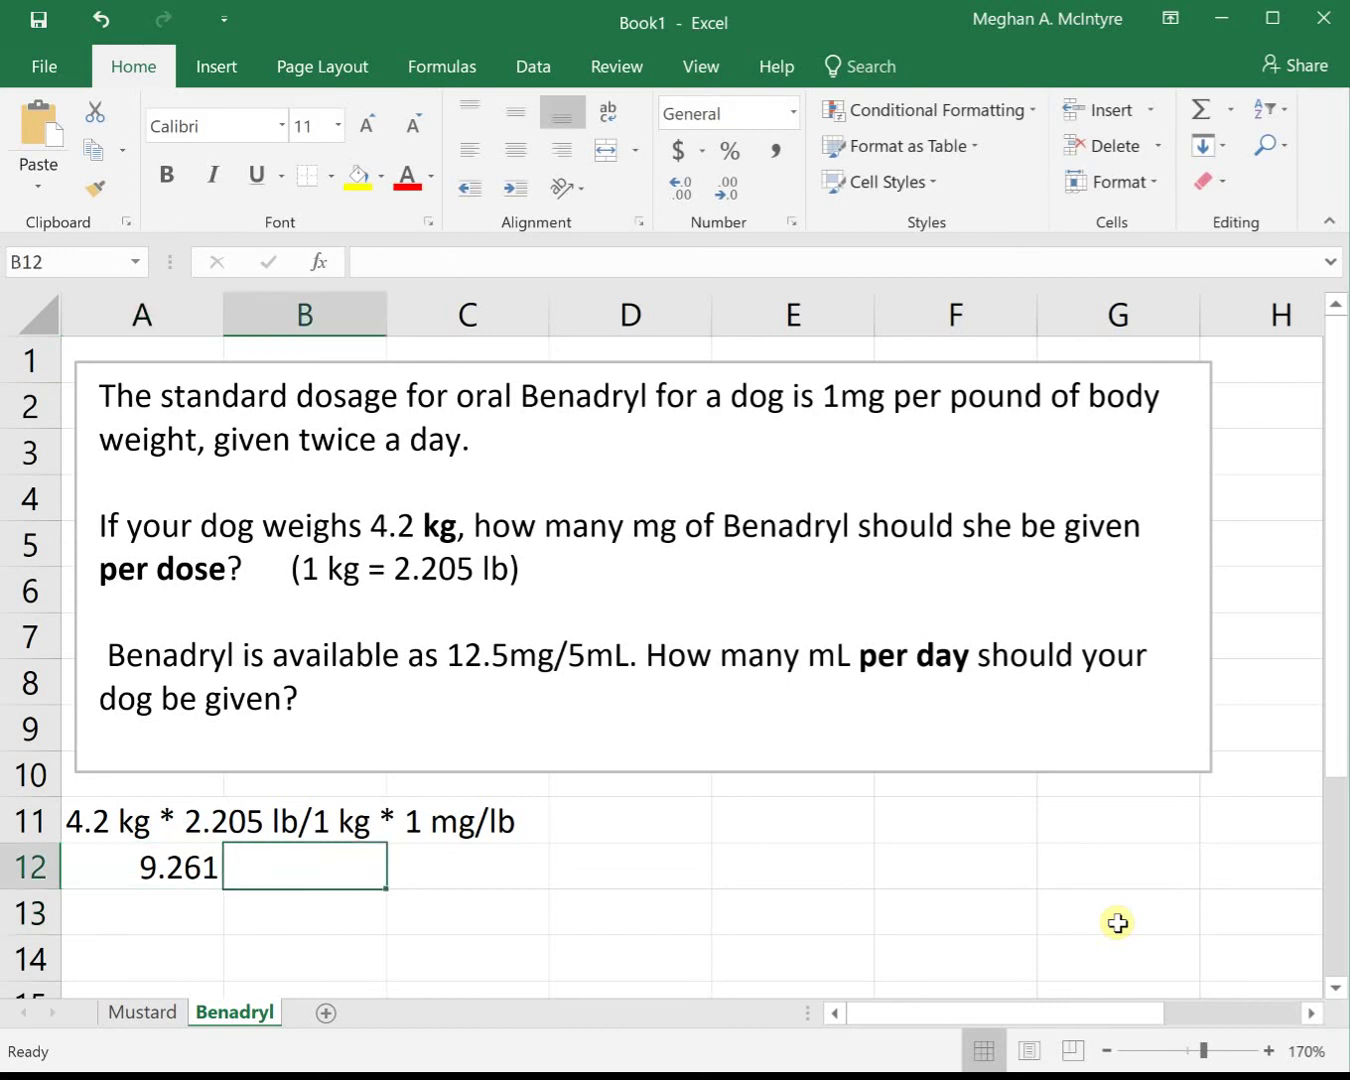